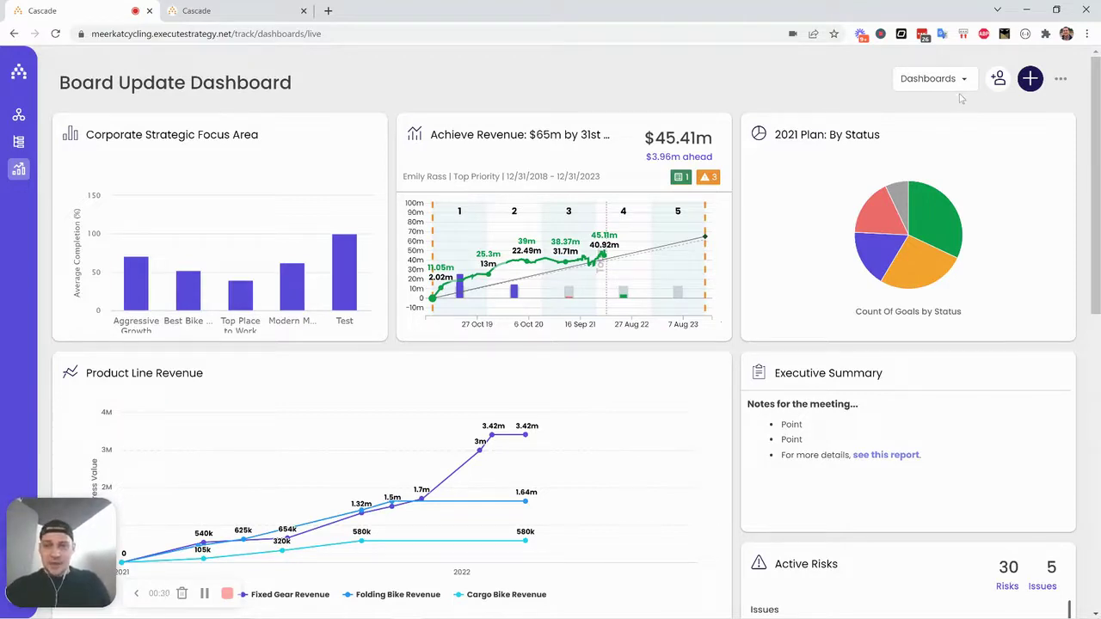
Step: Open the Add a widget catalogue showing Quick Start and Custom widget types
click(1030, 79)
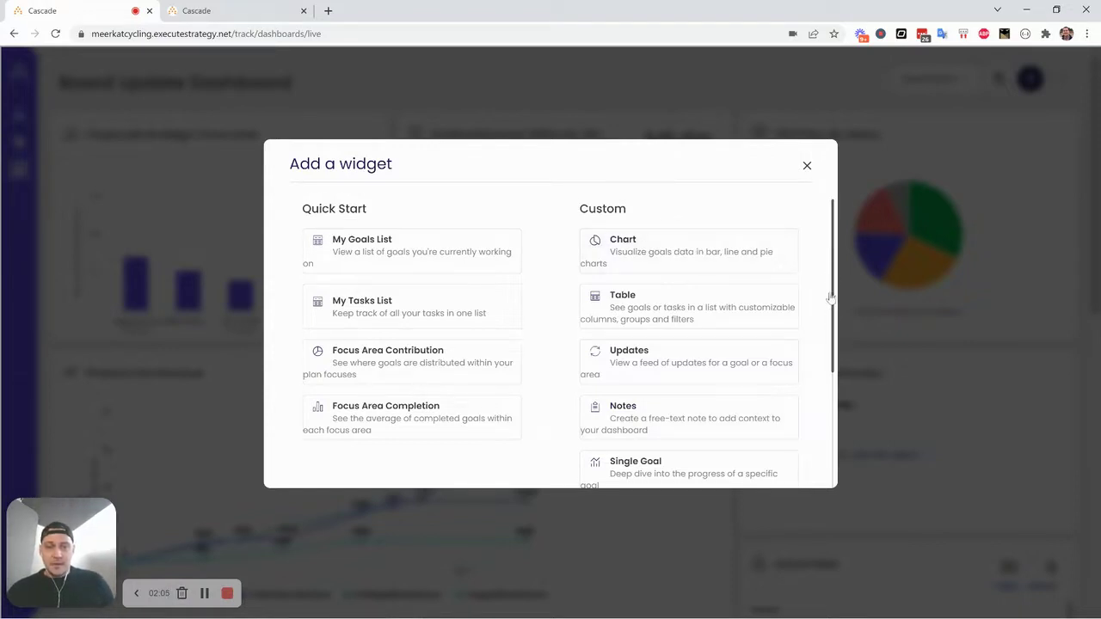
Step: Browse down to the Metric Tracker and Heat Map widgets, then close the catalogue without adding any
scroll(826, 342, down, 1)
scroll(817, 344, down, 1)
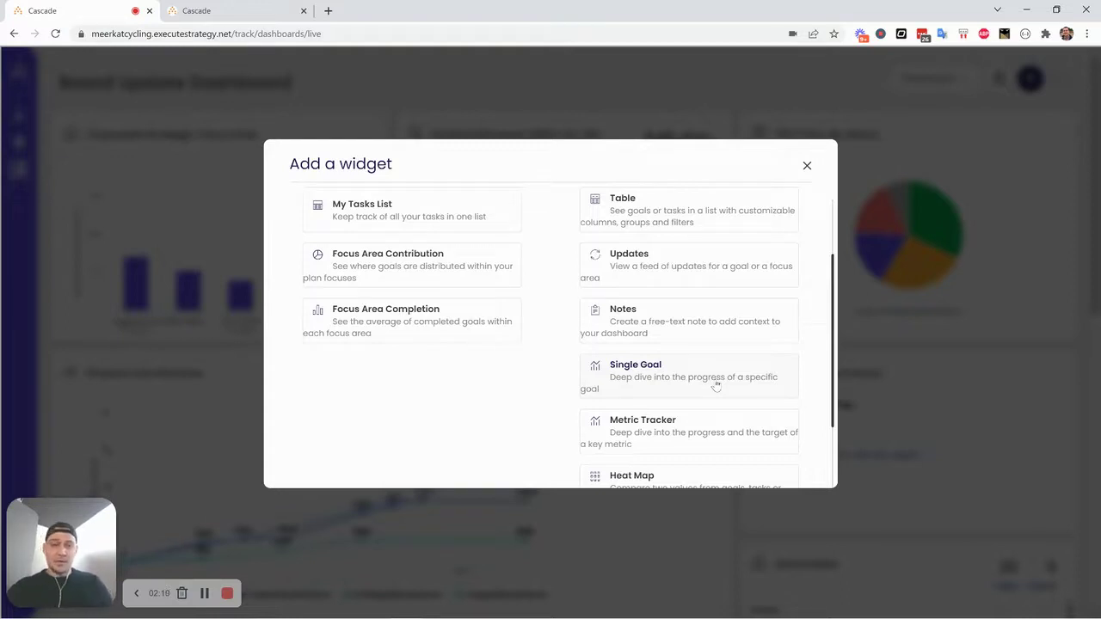
click(806, 166)
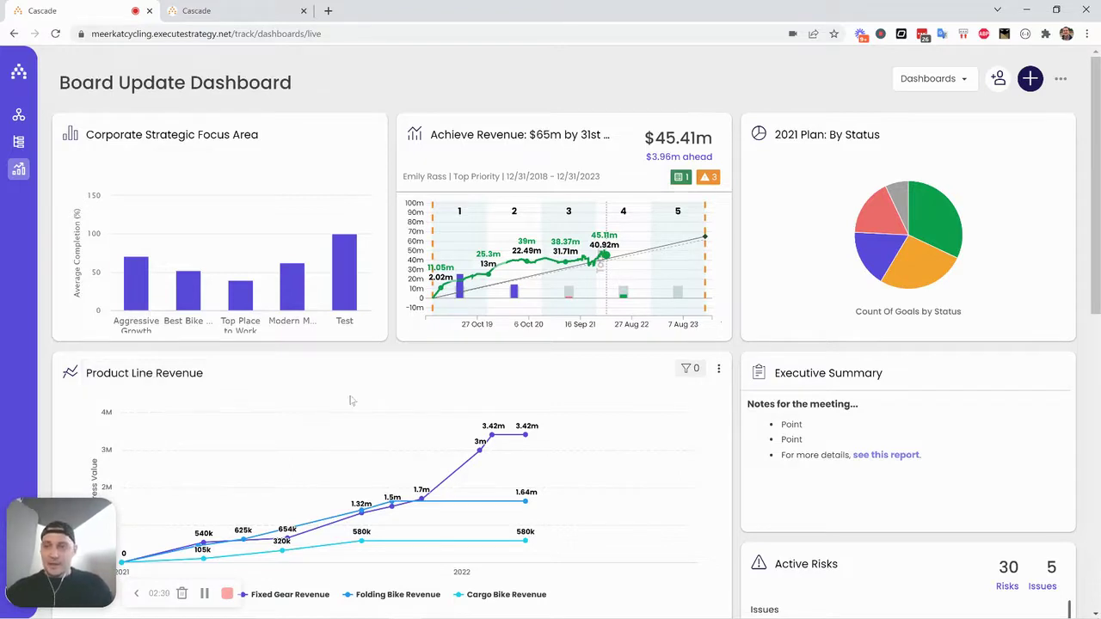
mouse_move(593, 262)
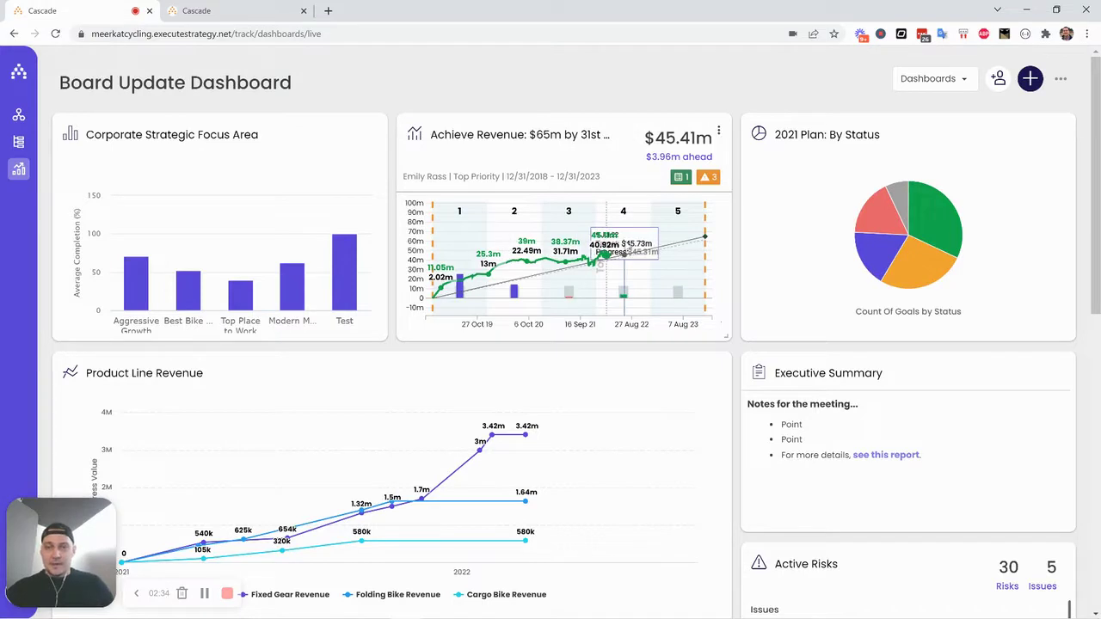
drag(648, 286, 454, 228)
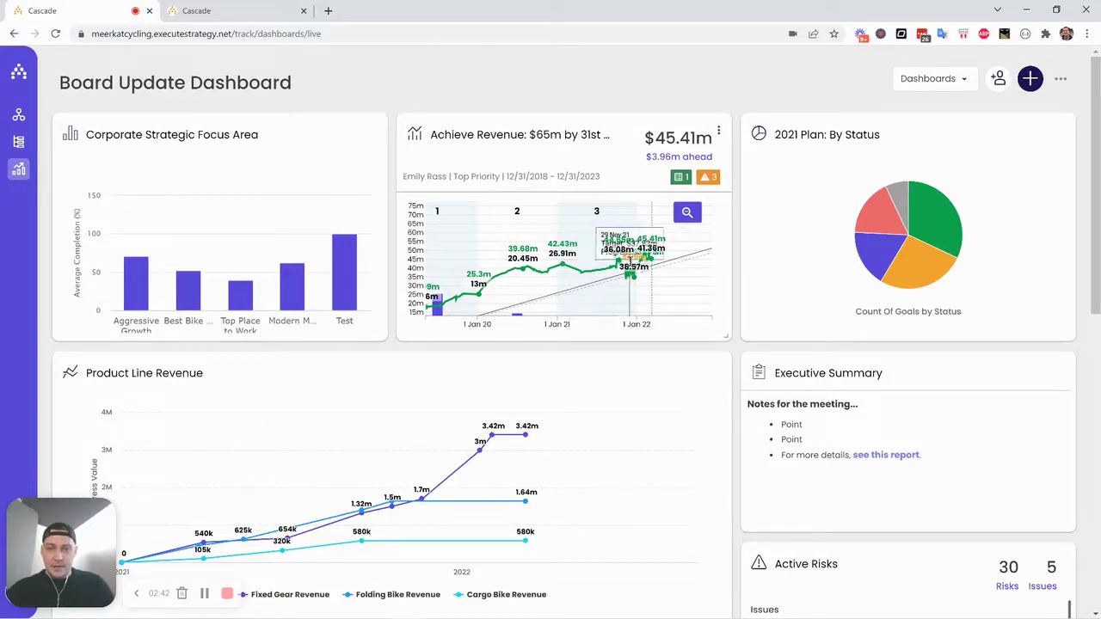
click(686, 214)
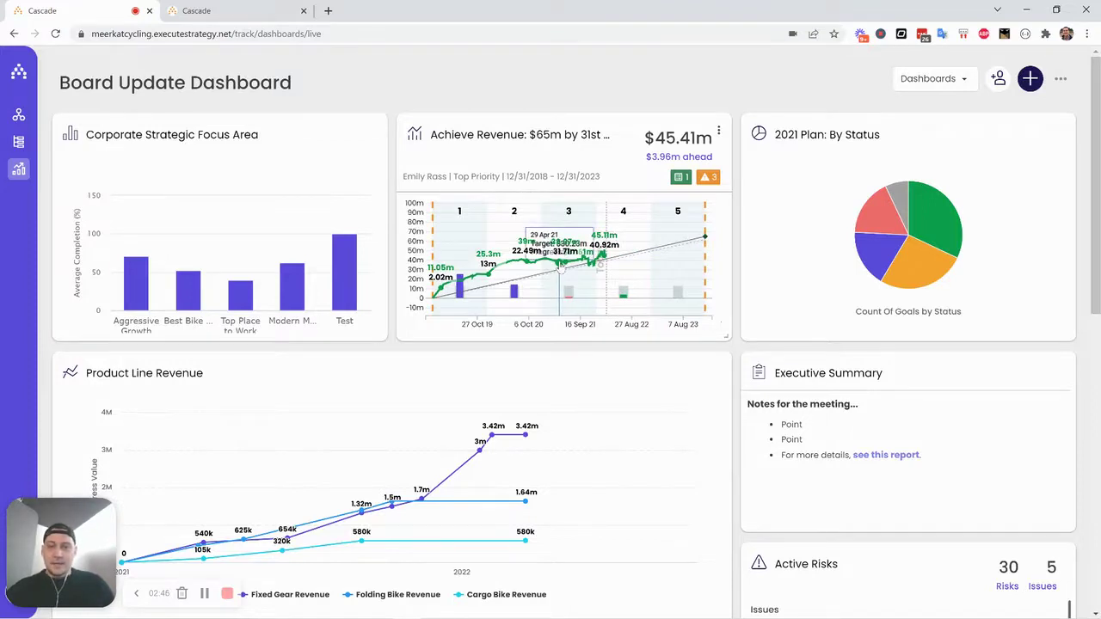
click(560, 269)
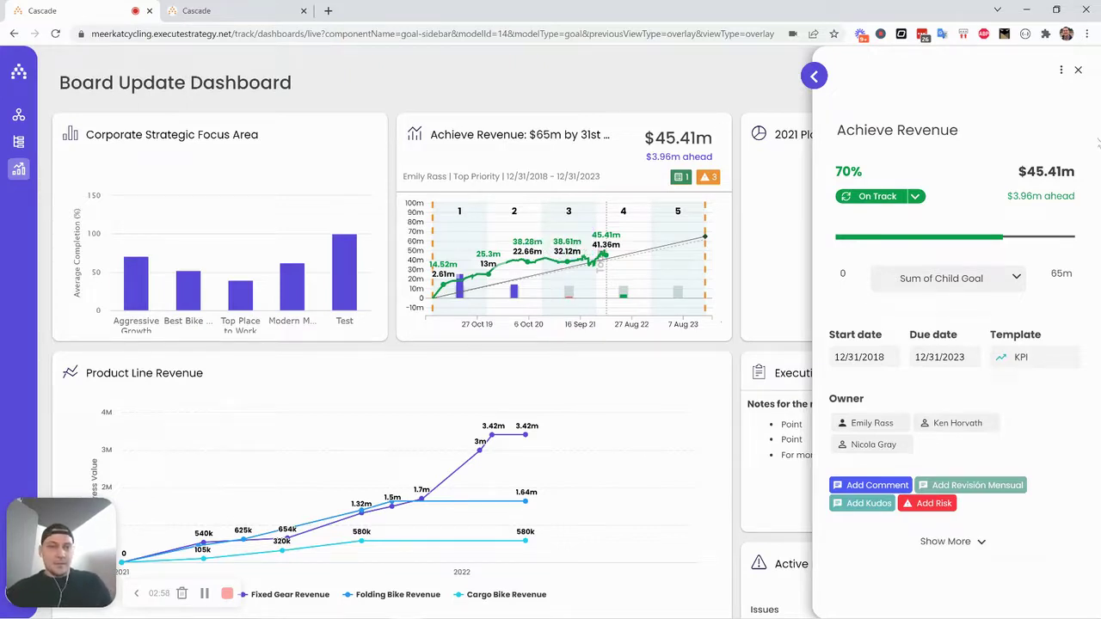
click(1079, 70)
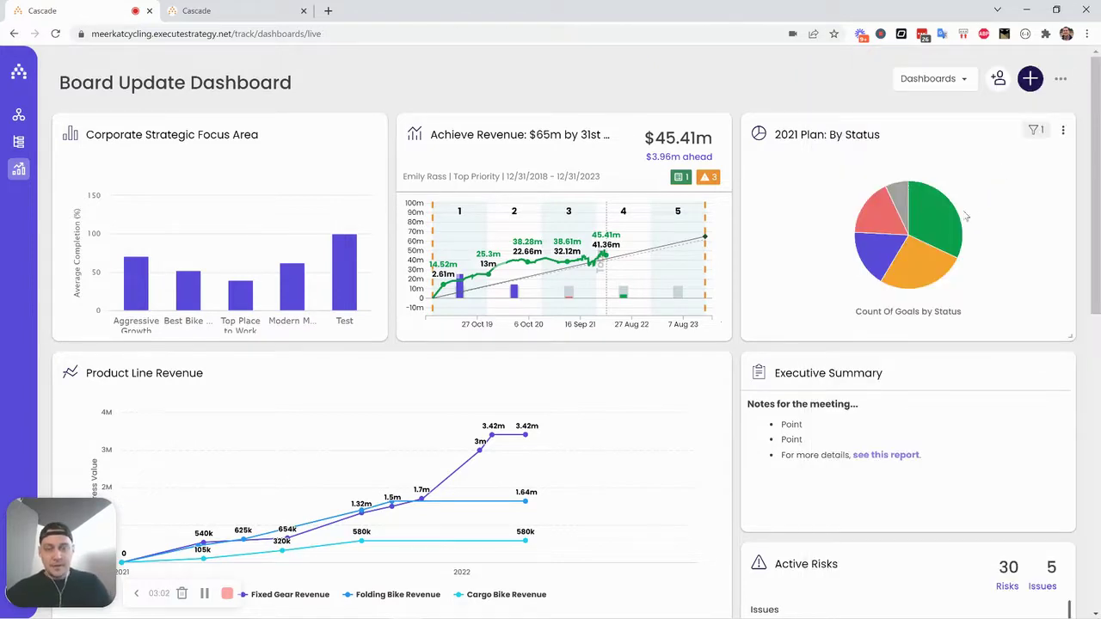
Step: Review the On Track goals from the 2021 Plan: By Status pie, then open its options menu
mouse_move(958, 197)
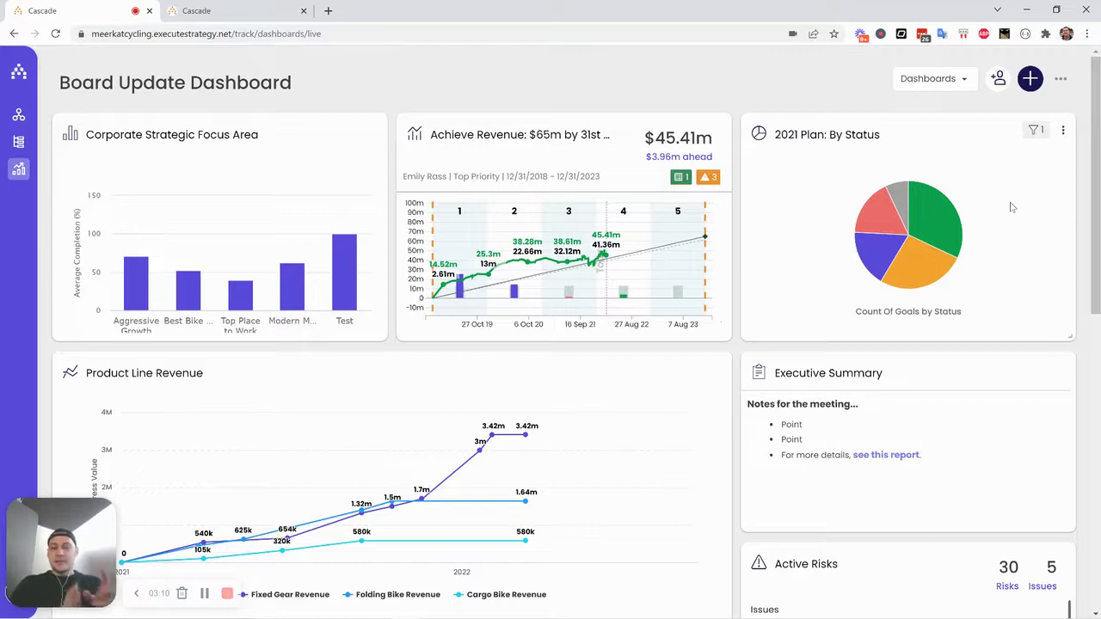
mouse_move(937, 234)
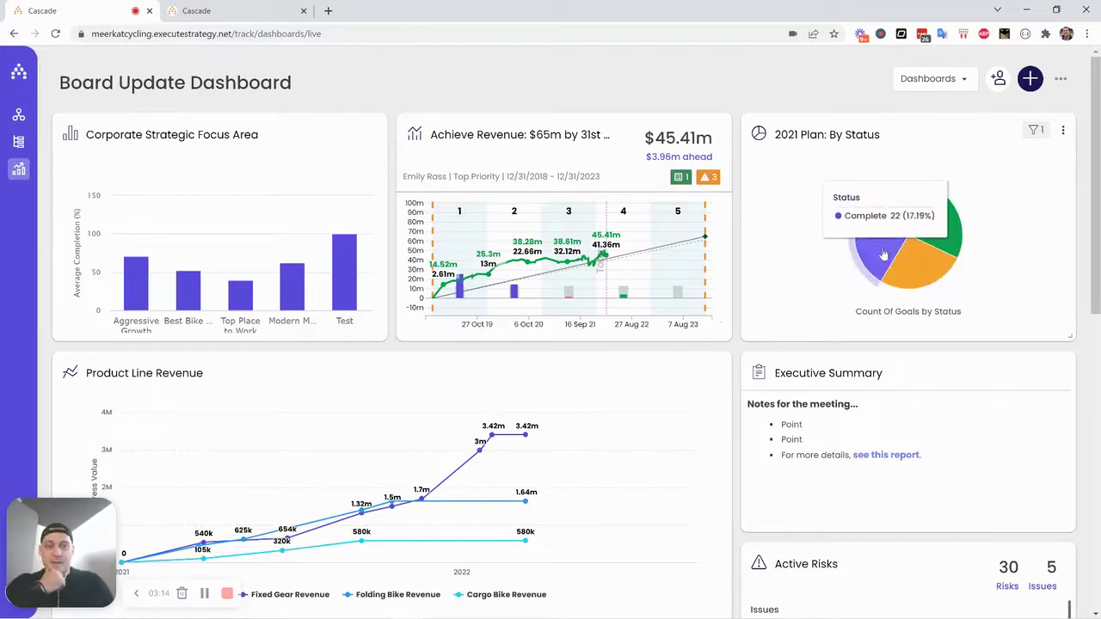
click(944, 236)
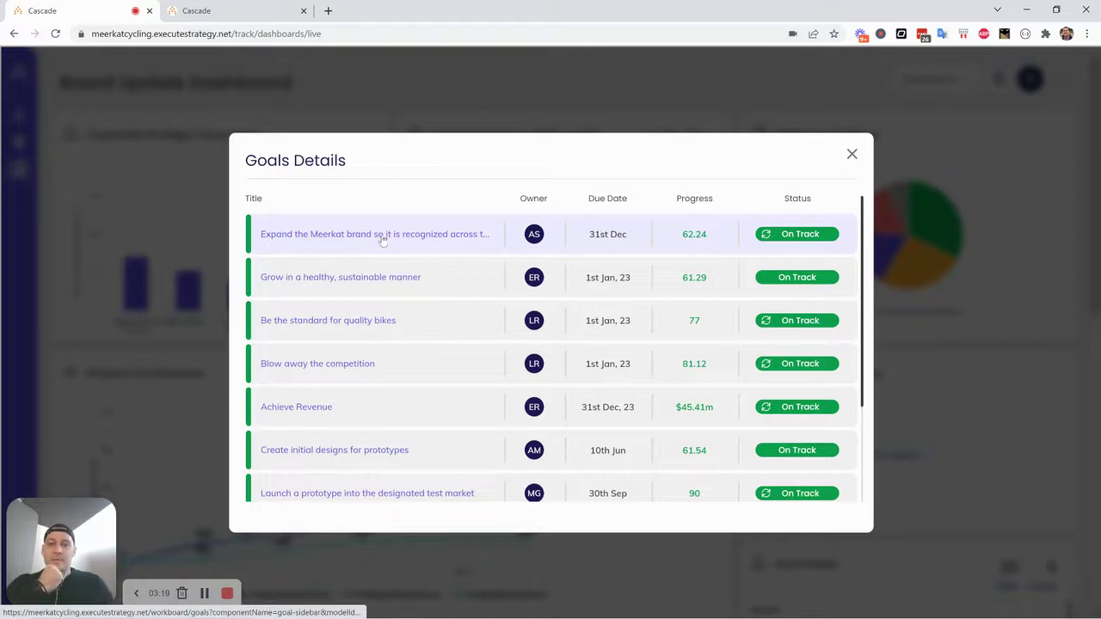
click(852, 156)
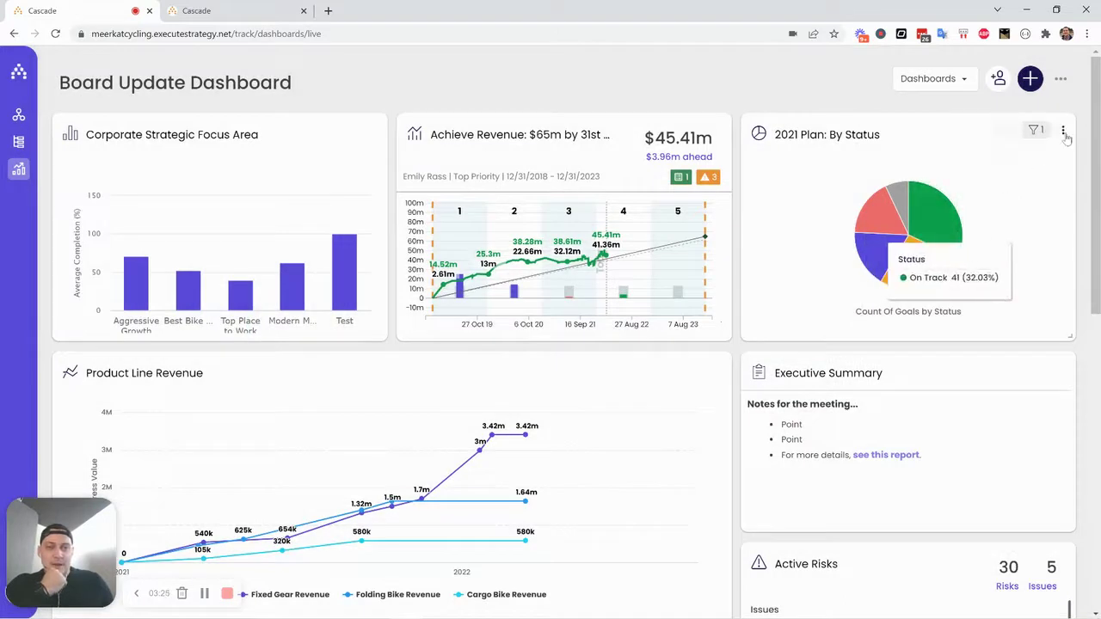
click(1063, 132)
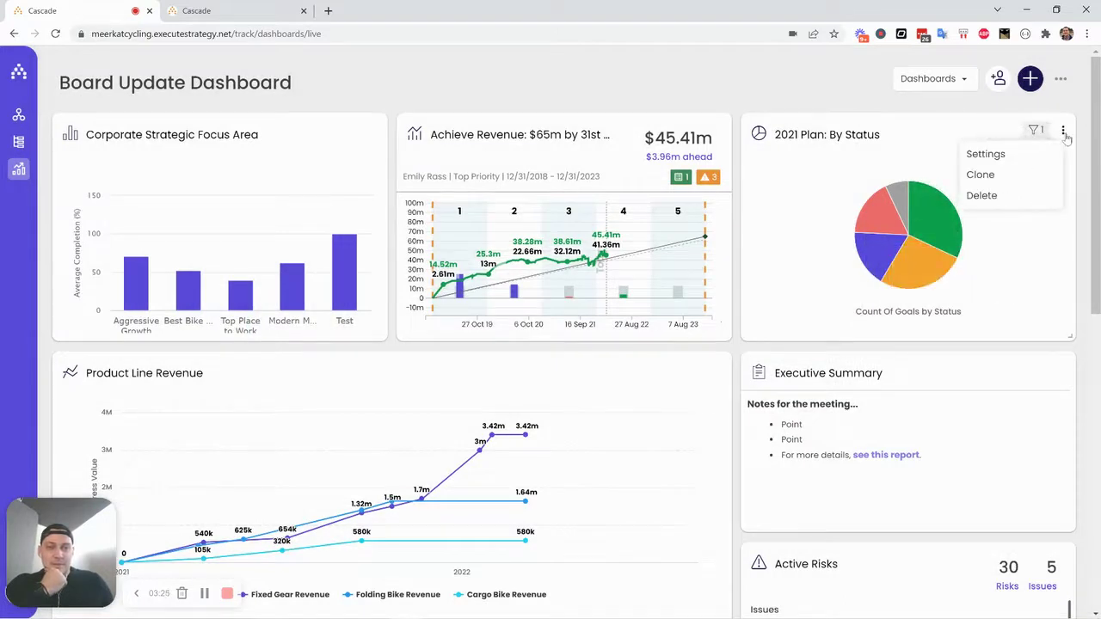
Step: Check the 2021 Plan chart's settings: Plan filter kept on Corporate Strategic Plan, grouped by Status
click(983, 155)
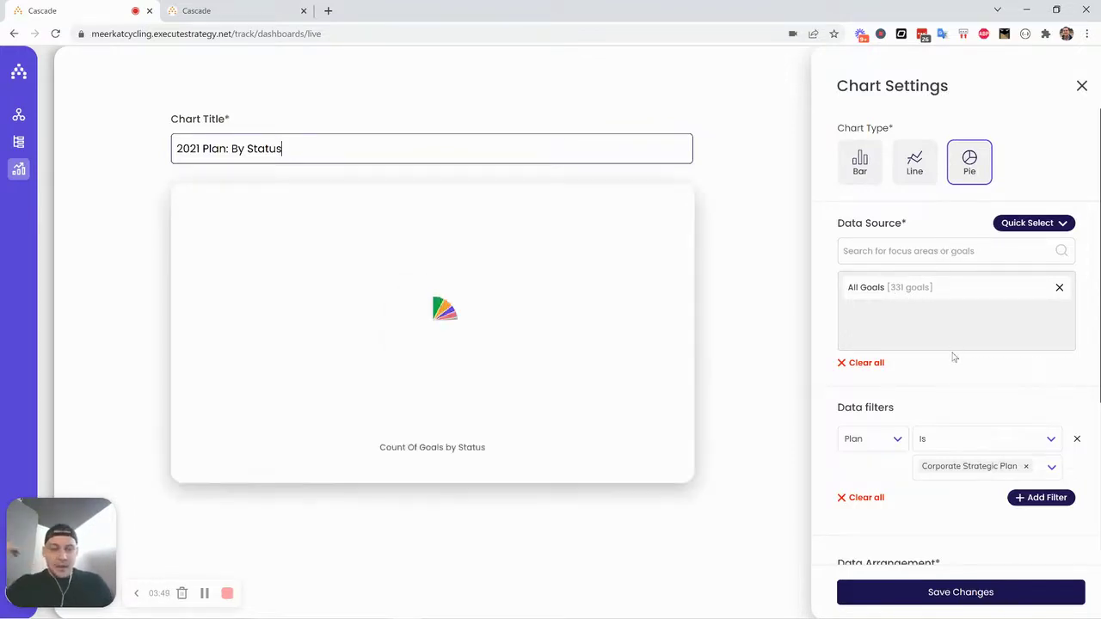
scroll(946, 383, down, 3)
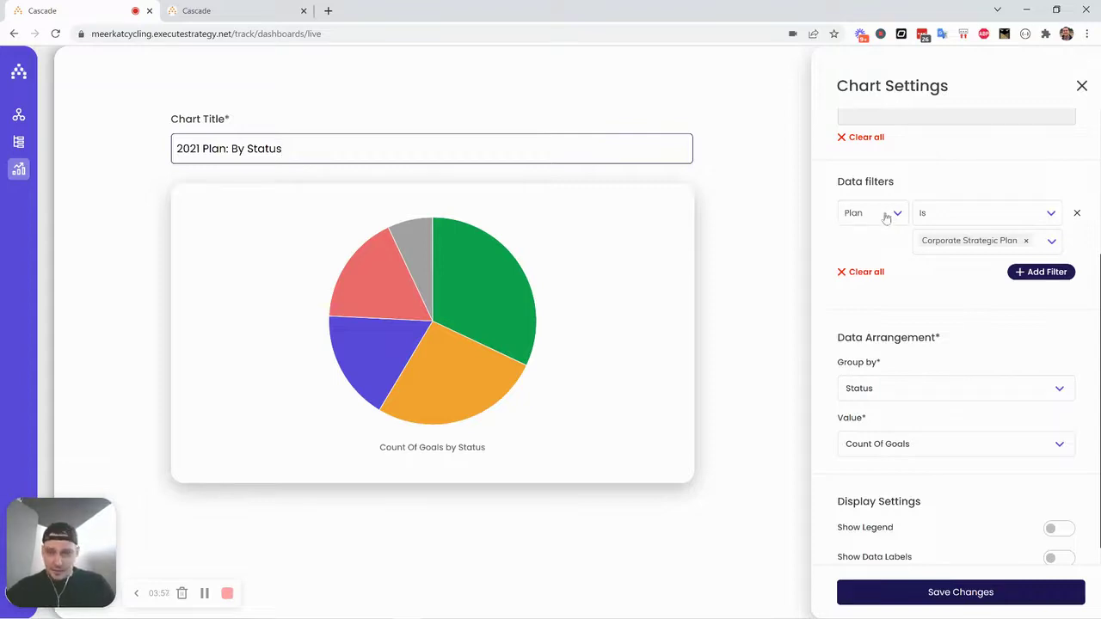
click(886, 216)
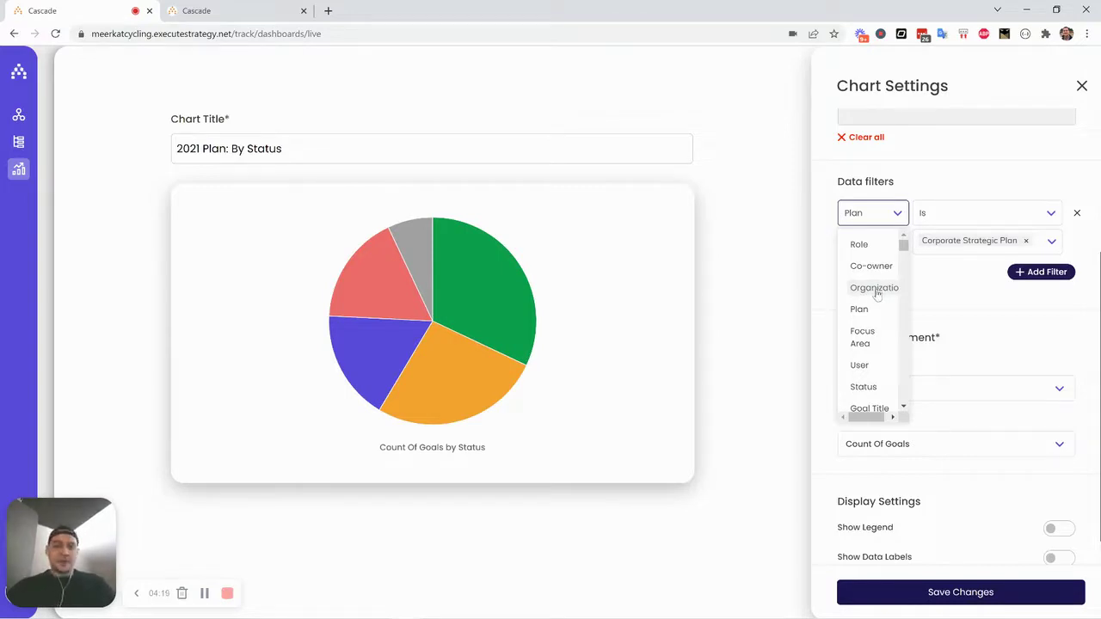
click(932, 282)
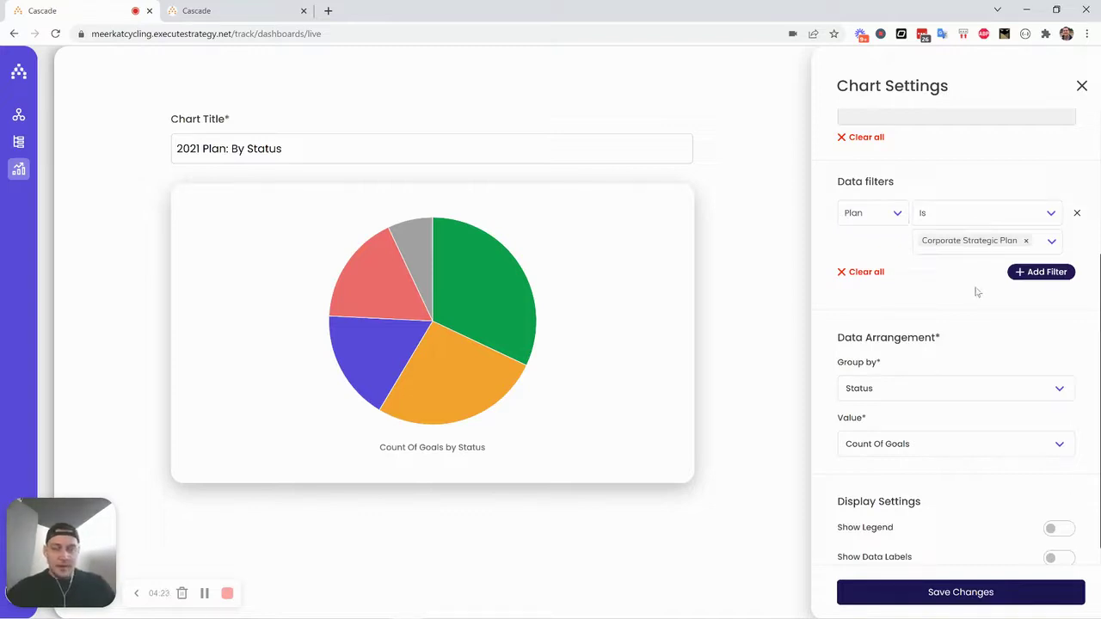
scroll(980, 292, down, 1)
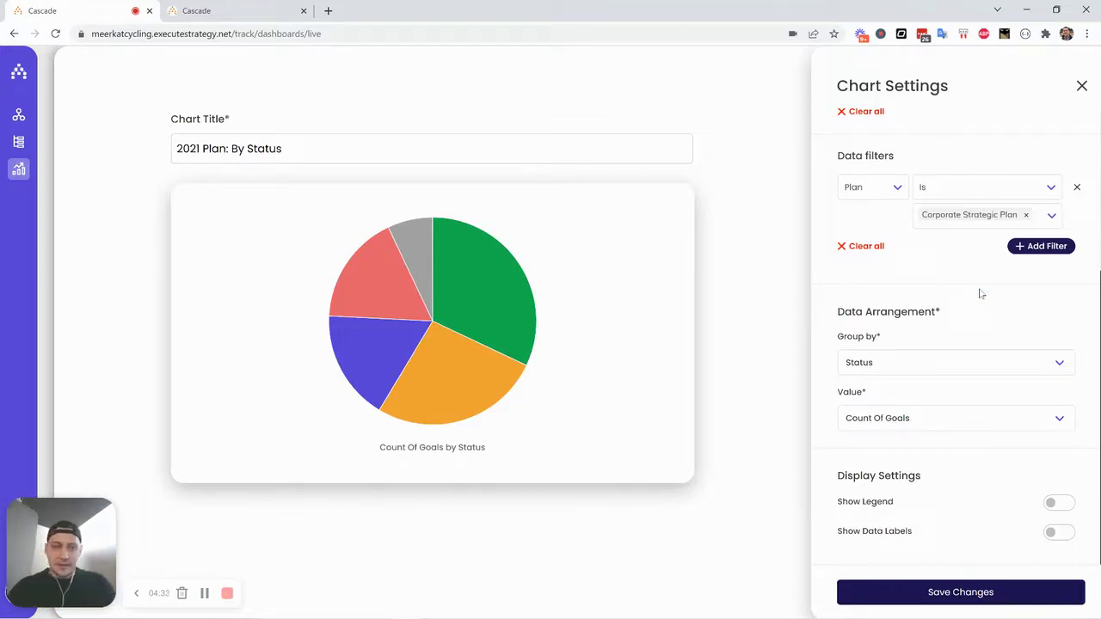
click(1015, 364)
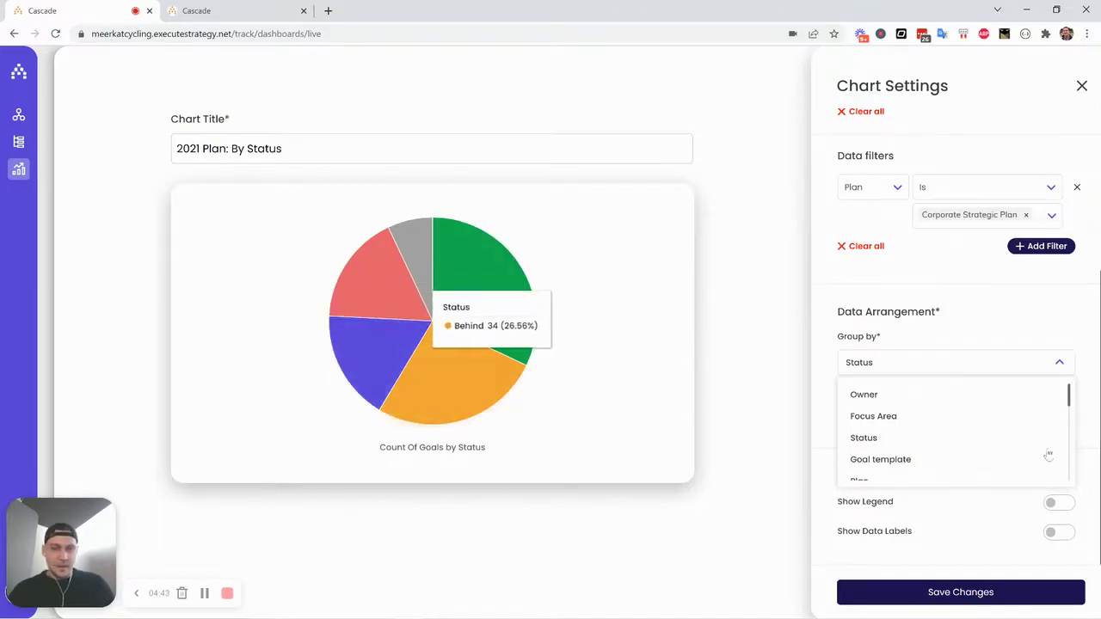
scroll(944, 418, down, 1)
scroll(943, 421, down, 5)
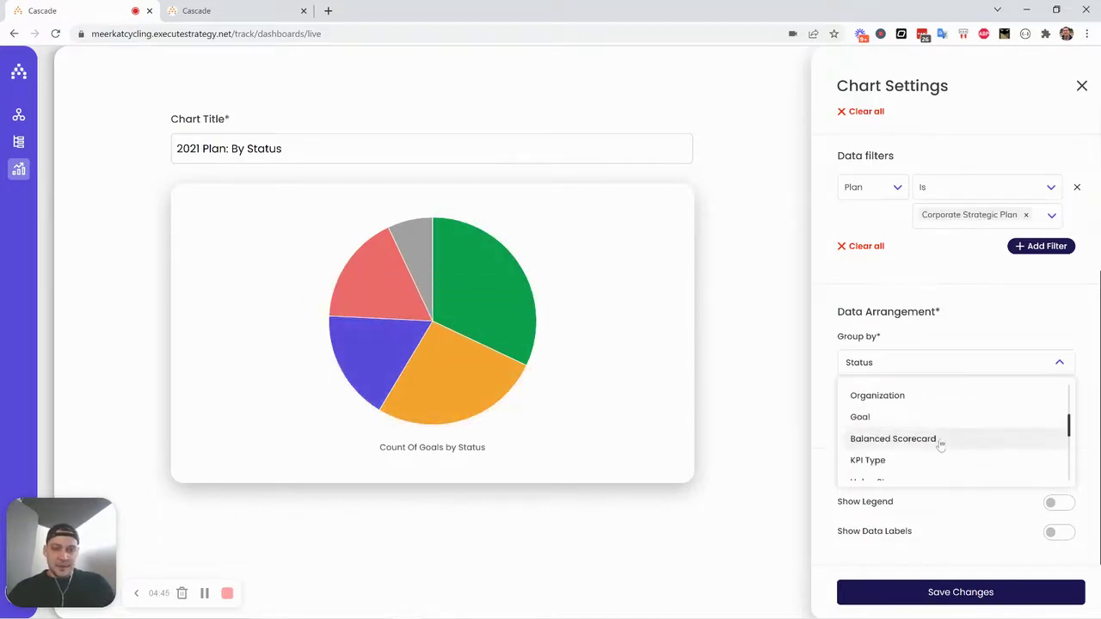
scroll(942, 456, up, 4)
scroll(943, 457, up, 2)
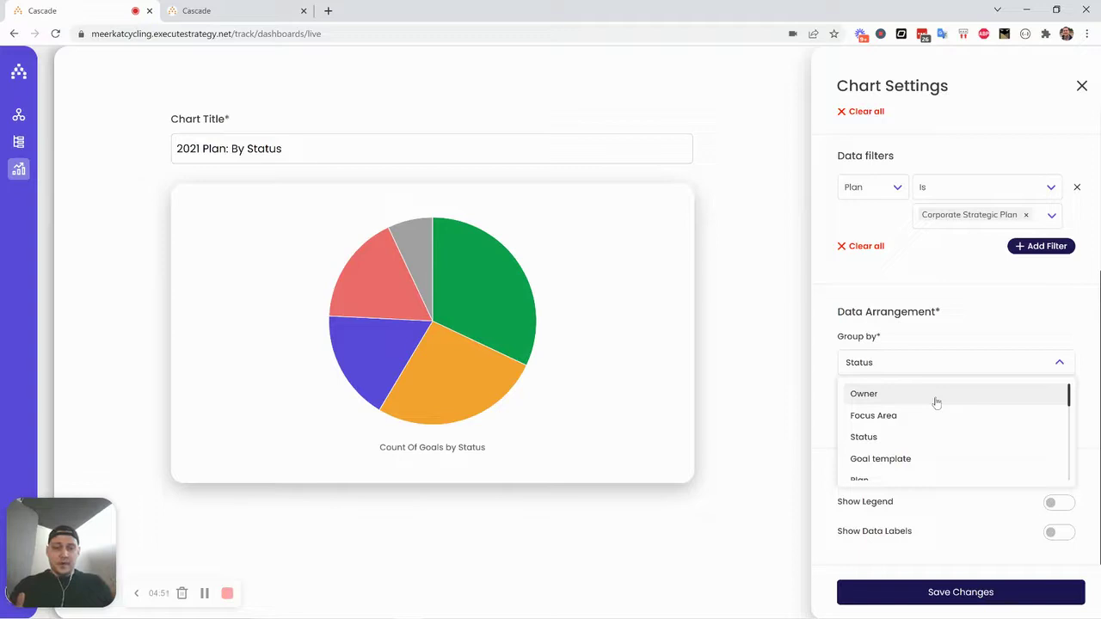
click(993, 347)
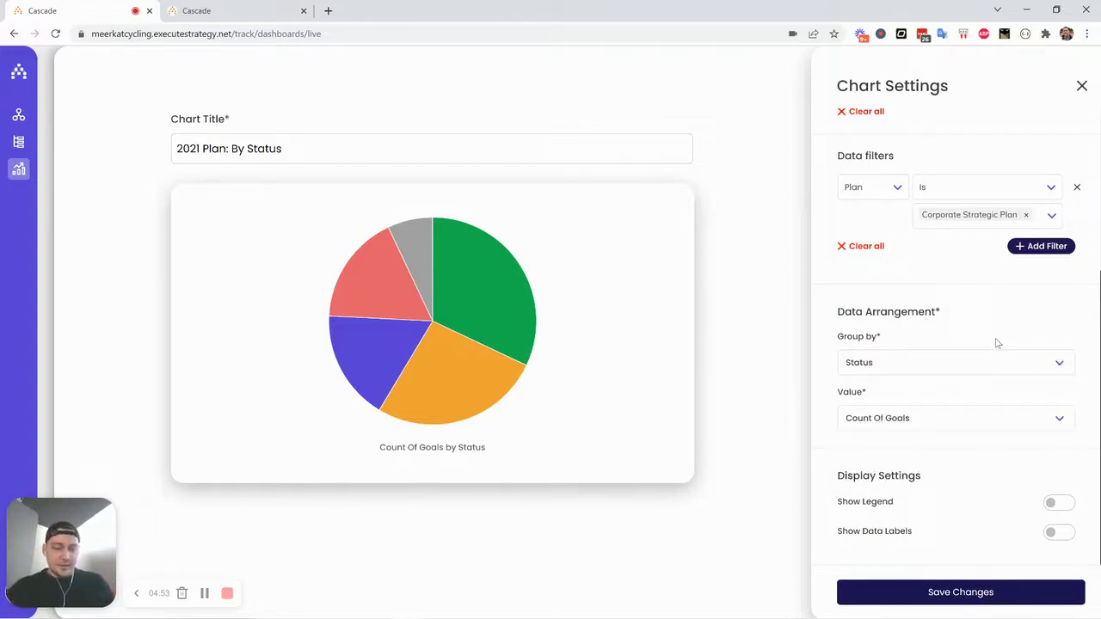
click(968, 427)
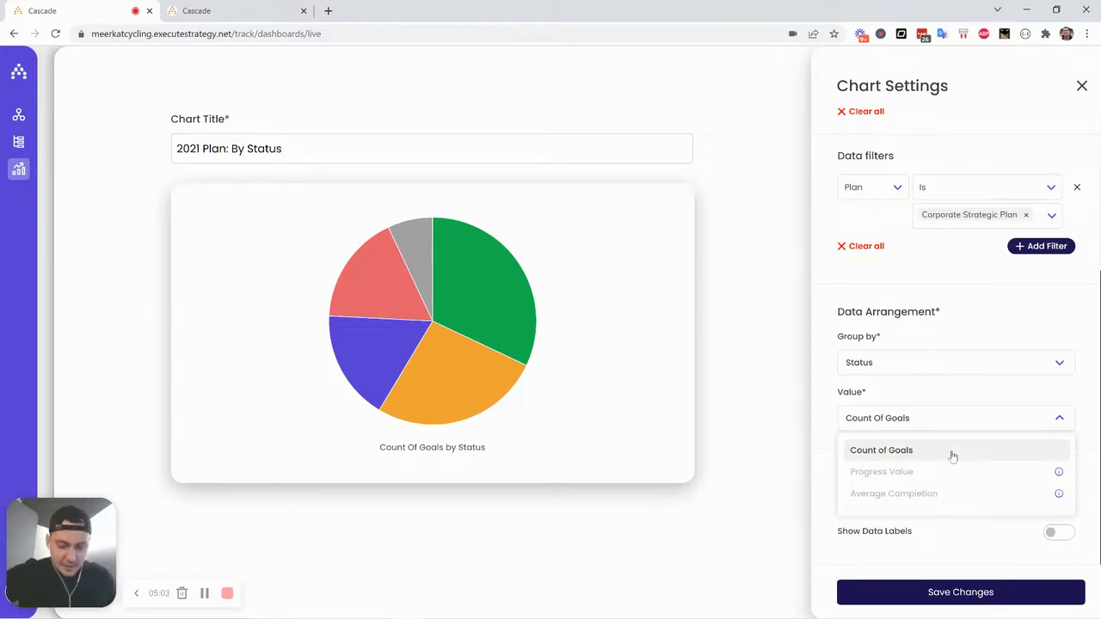
click(994, 411)
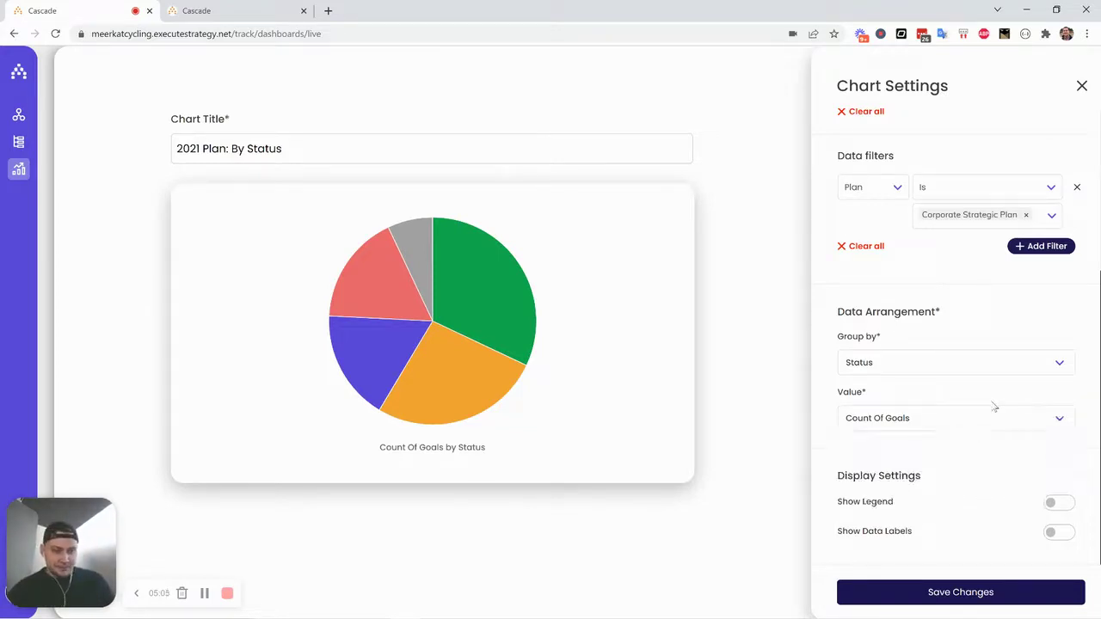
click(1062, 536)
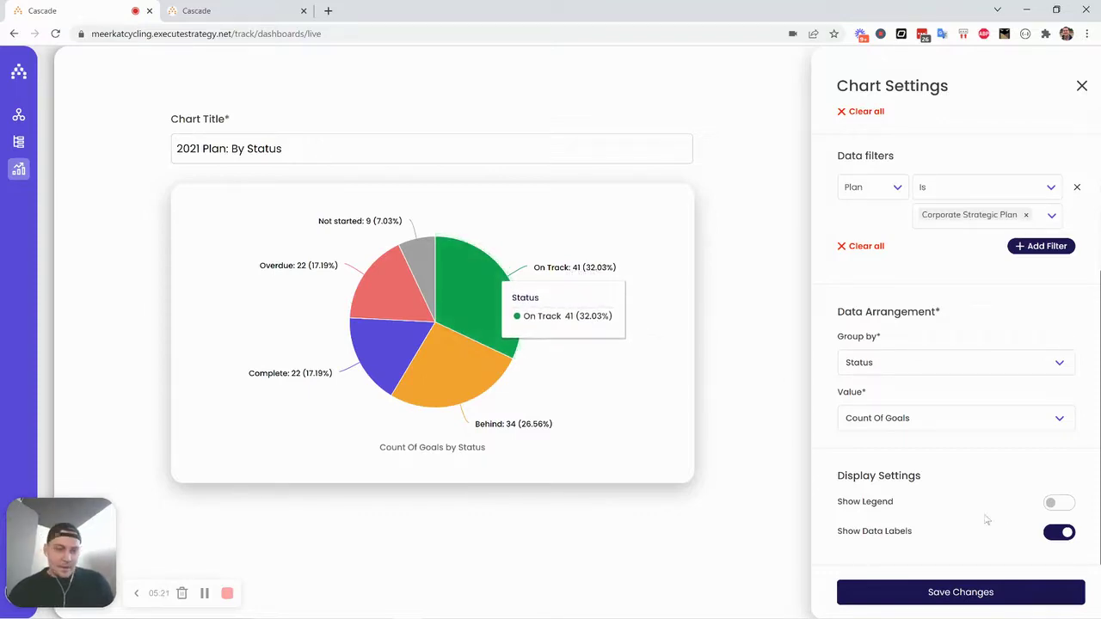
click(1056, 534)
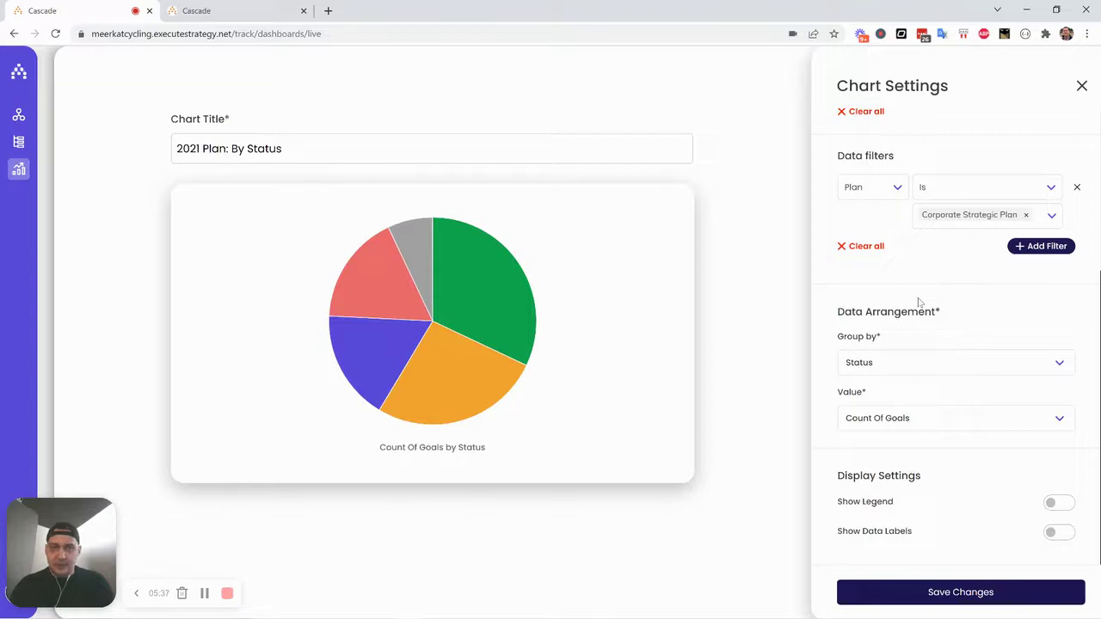
Step: Leave chart settings unsaved, inspect Product Line Revenue's Fixed Gear points, and open its options menu
click(1082, 87)
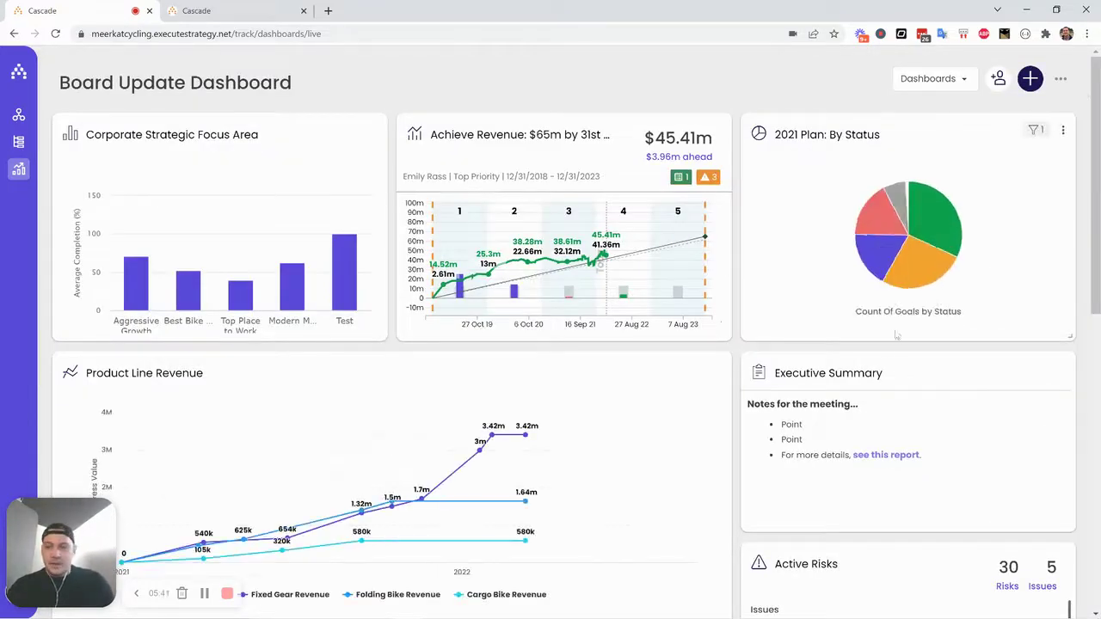
scroll(1083, 215, down, 3)
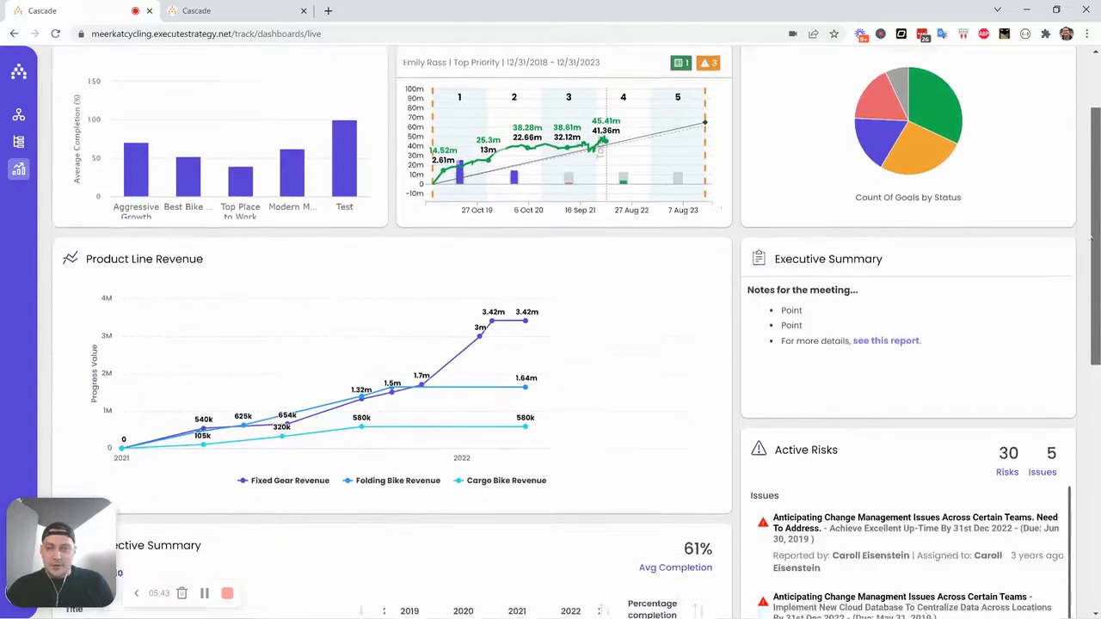
scroll(1088, 267, down, 1)
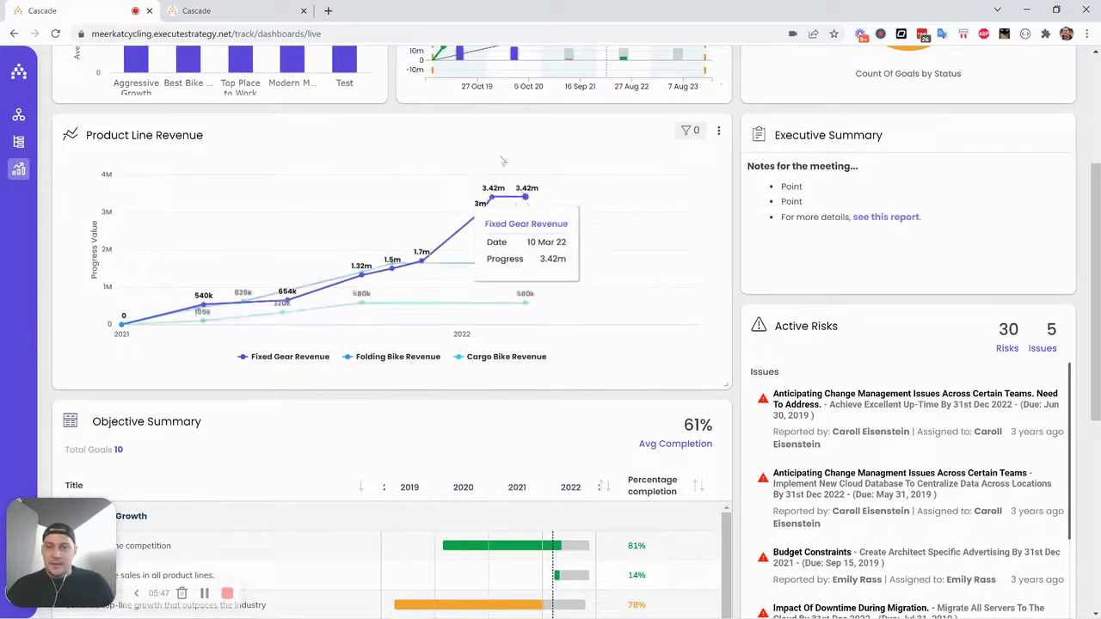
mouse_move(502, 199)
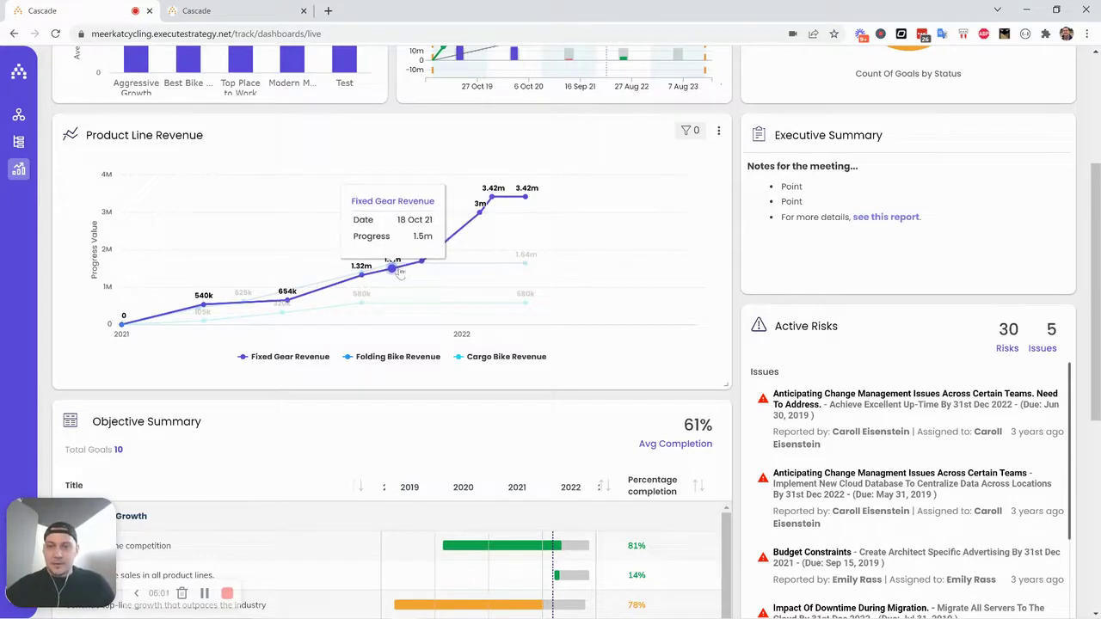
click(719, 131)
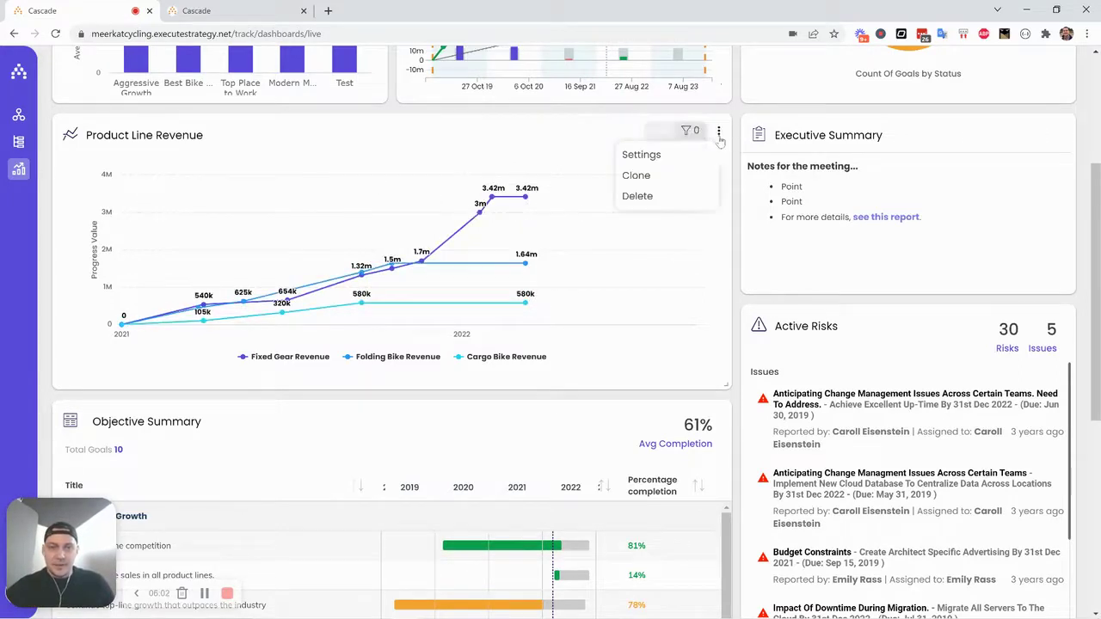
click(655, 160)
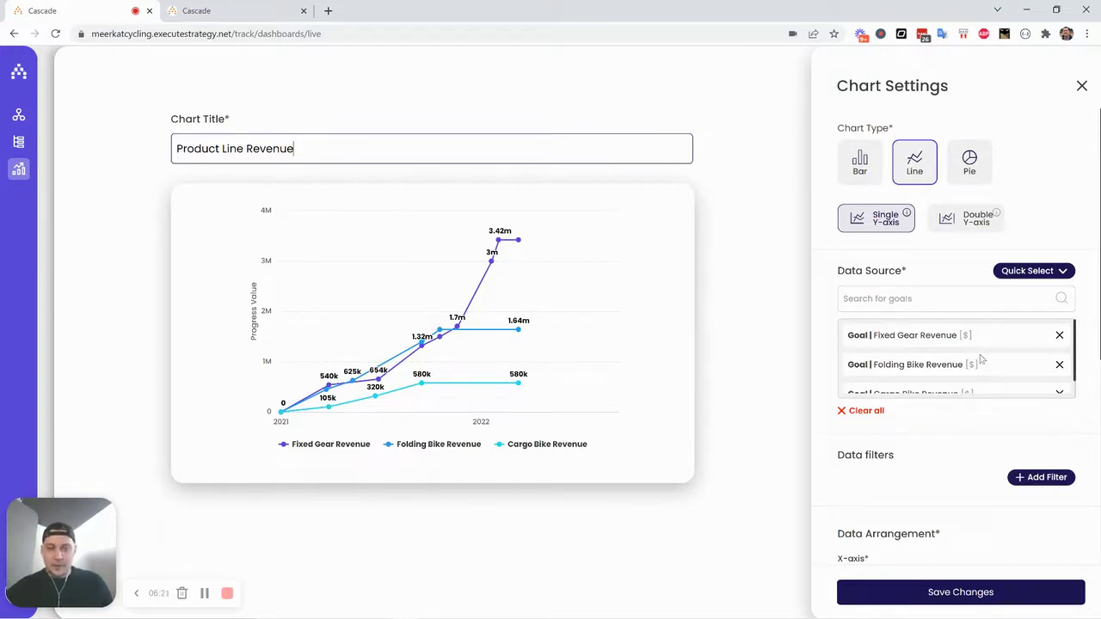
scroll(991, 355, down, 1)
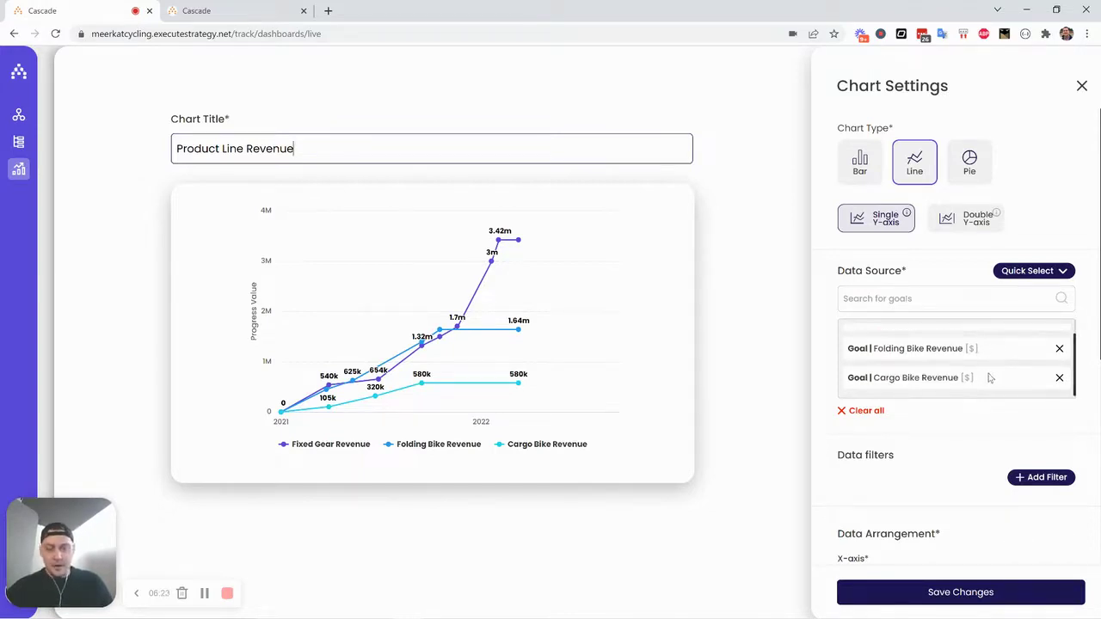
scroll(995, 376, up, 1)
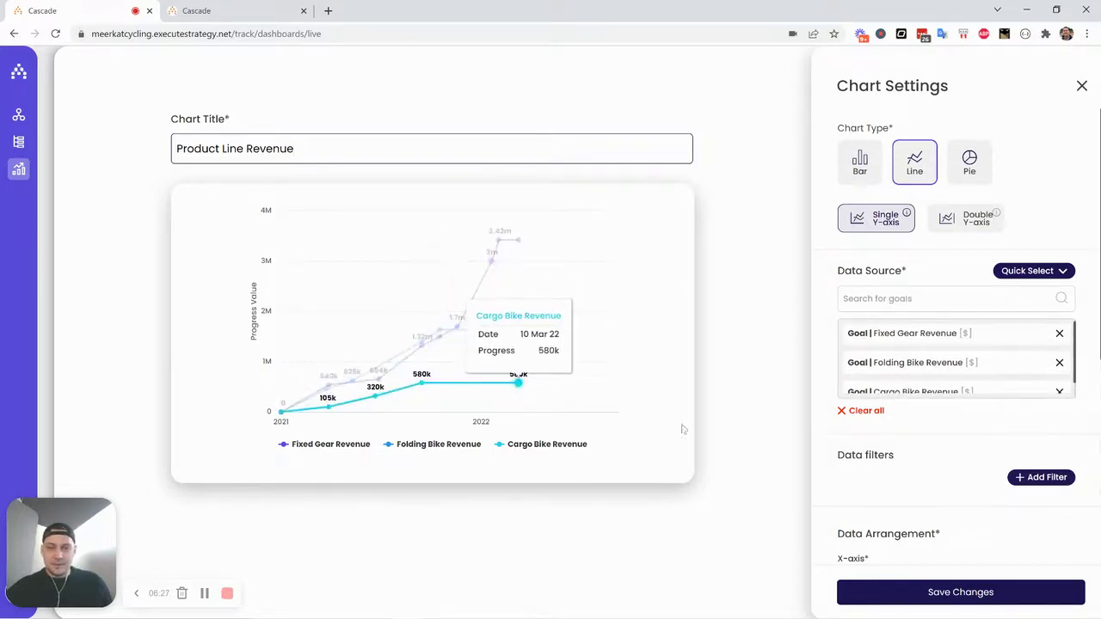
scroll(989, 451, down, 4)
scroll(990, 444, up, 3)
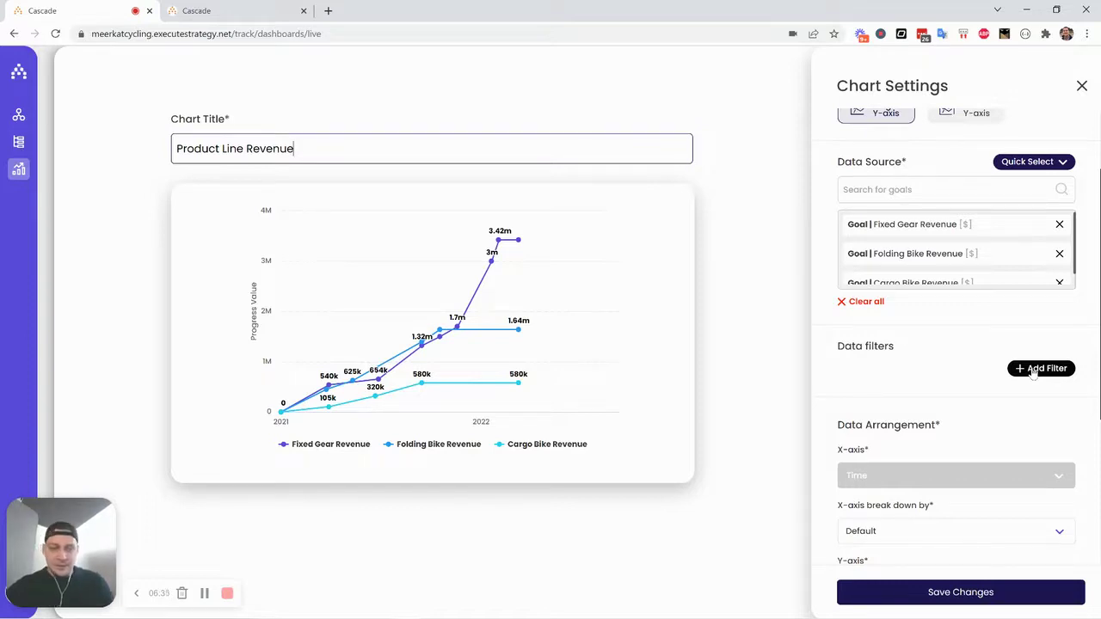
Step: Inspect the Product Line Revenue chart's Progress Value data points over Time
scroll(998, 412, down, 3)
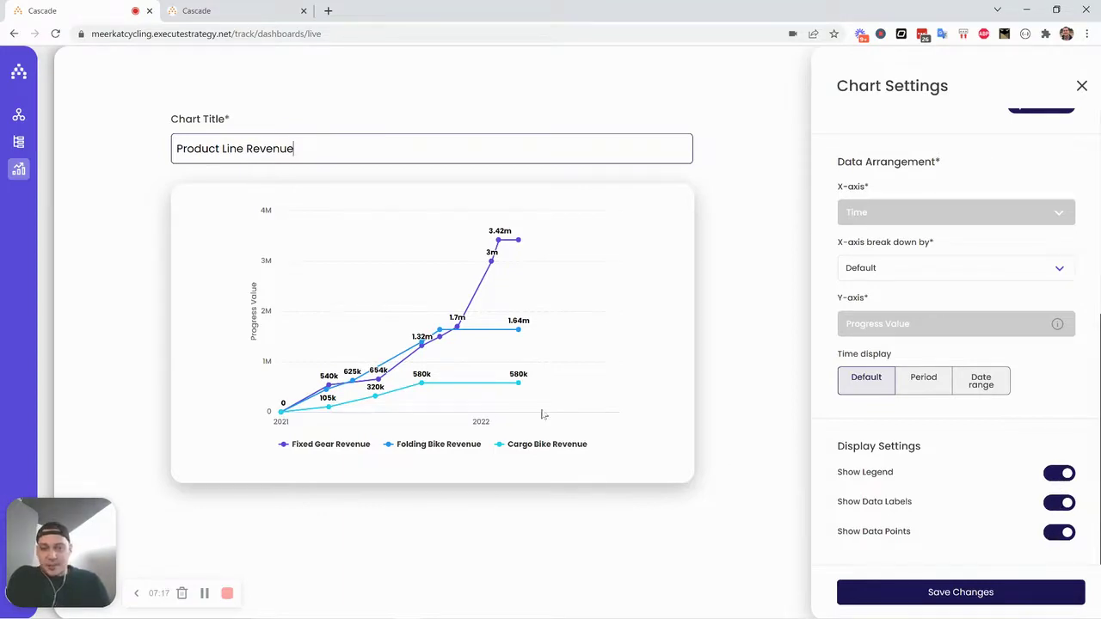
mouse_move(429, 384)
mouse_move(493, 382)
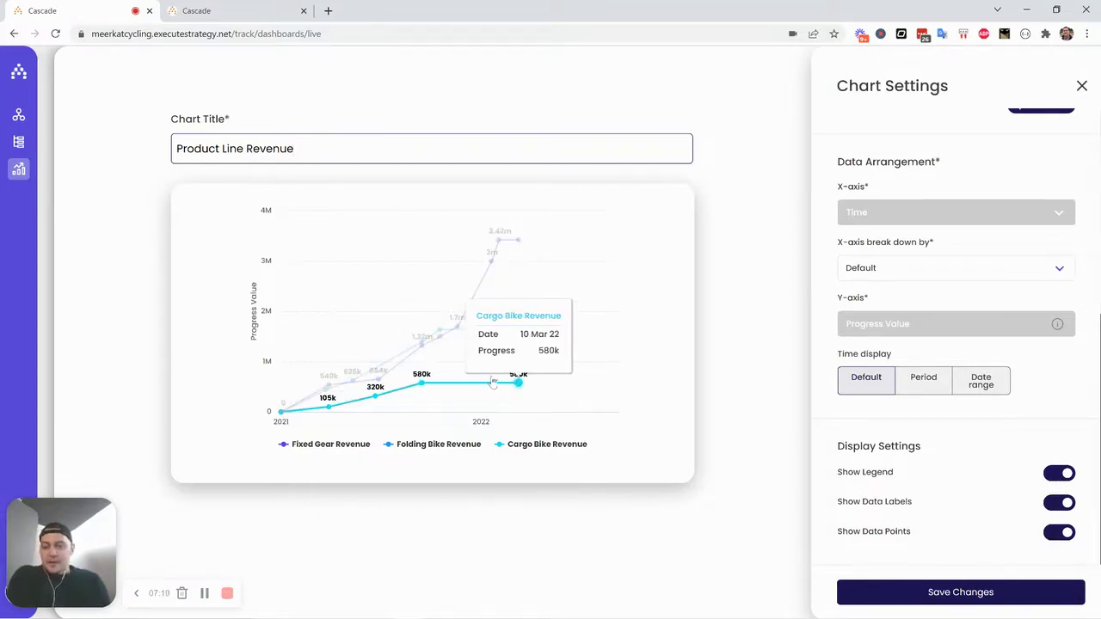
mouse_move(502, 241)
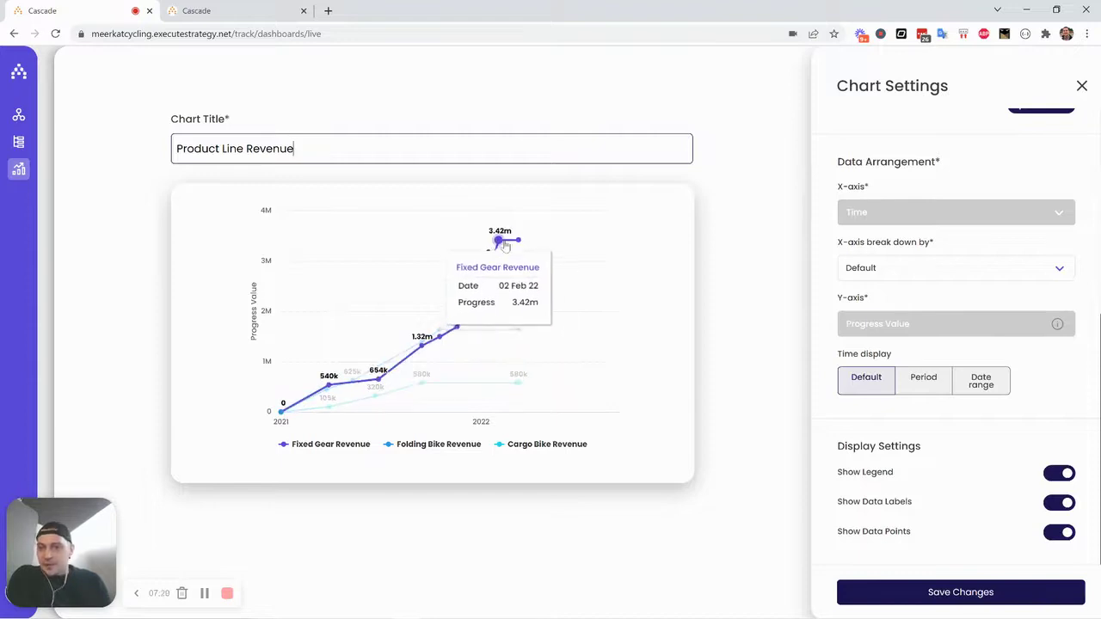
Step: Return to the dashboard and select the Executive Summary bullets for editing without changing the text
click(1081, 88)
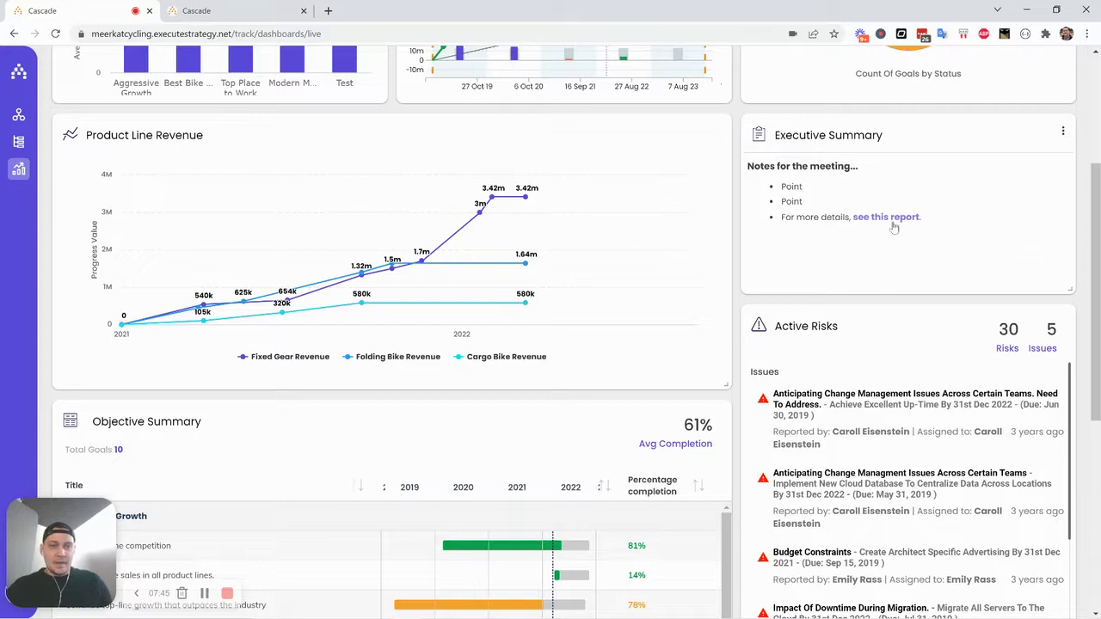
drag(781, 186, 926, 216)
click(855, 187)
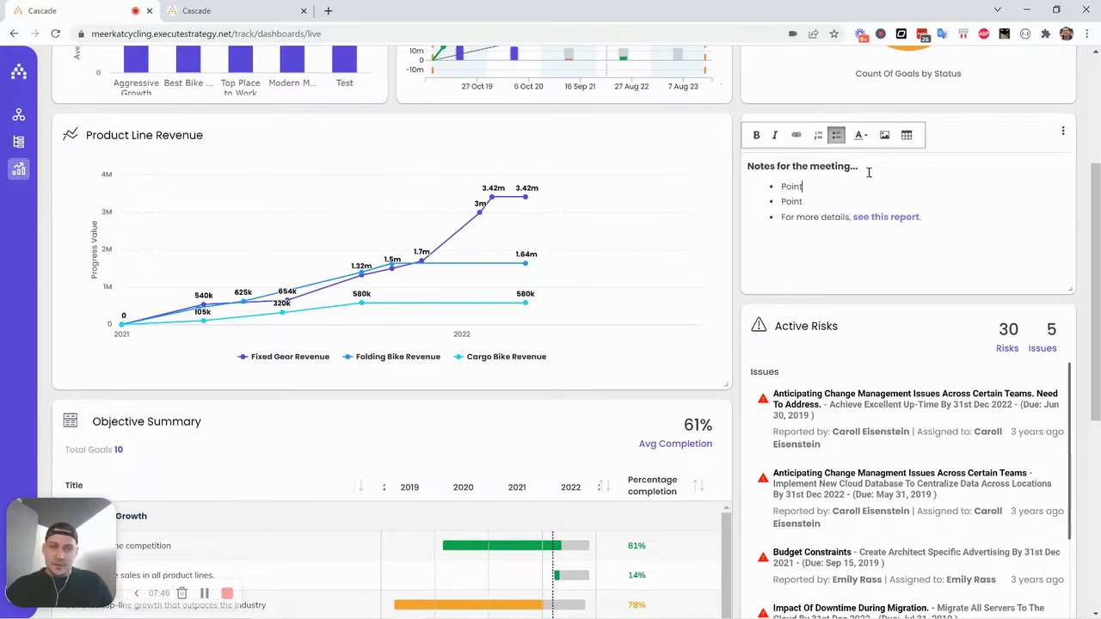
click(812, 199)
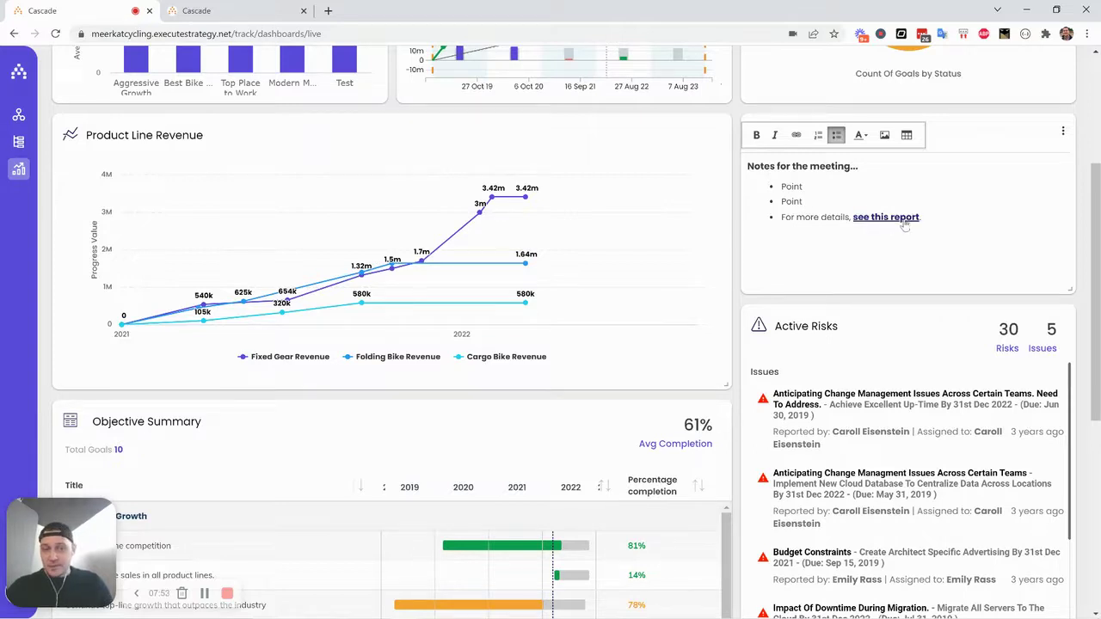
drag(1095, 201, 1094, 314)
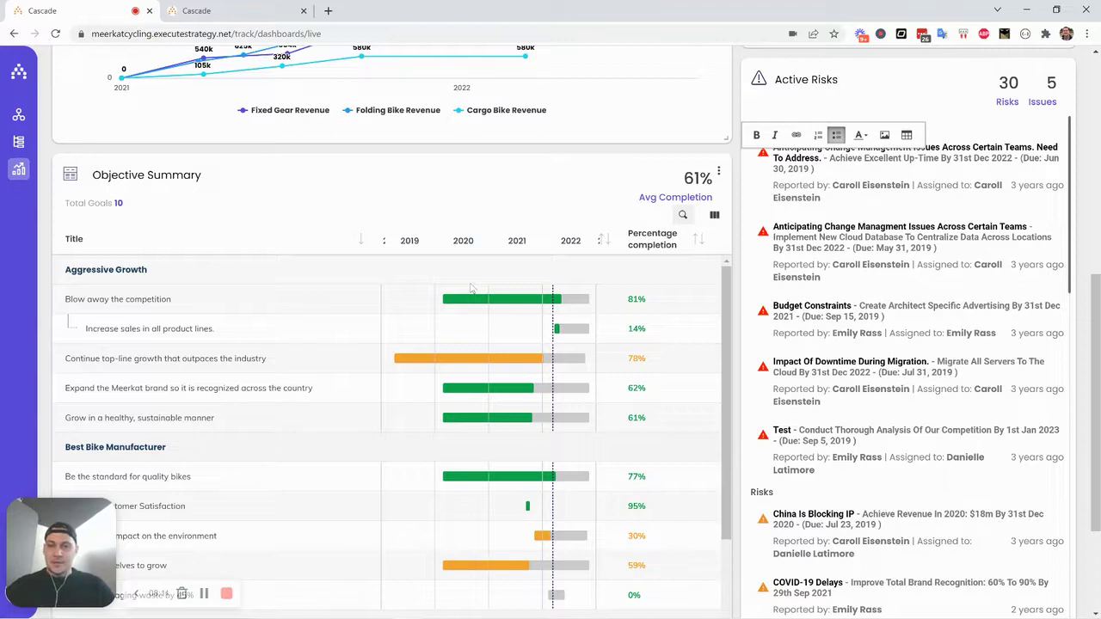
click(714, 217)
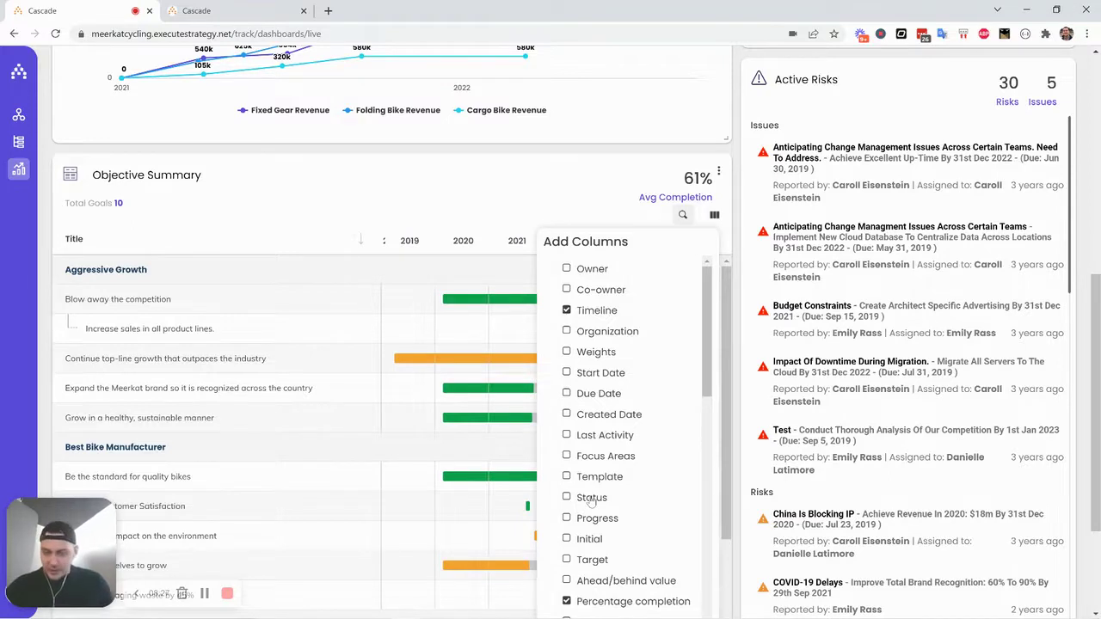
click(588, 184)
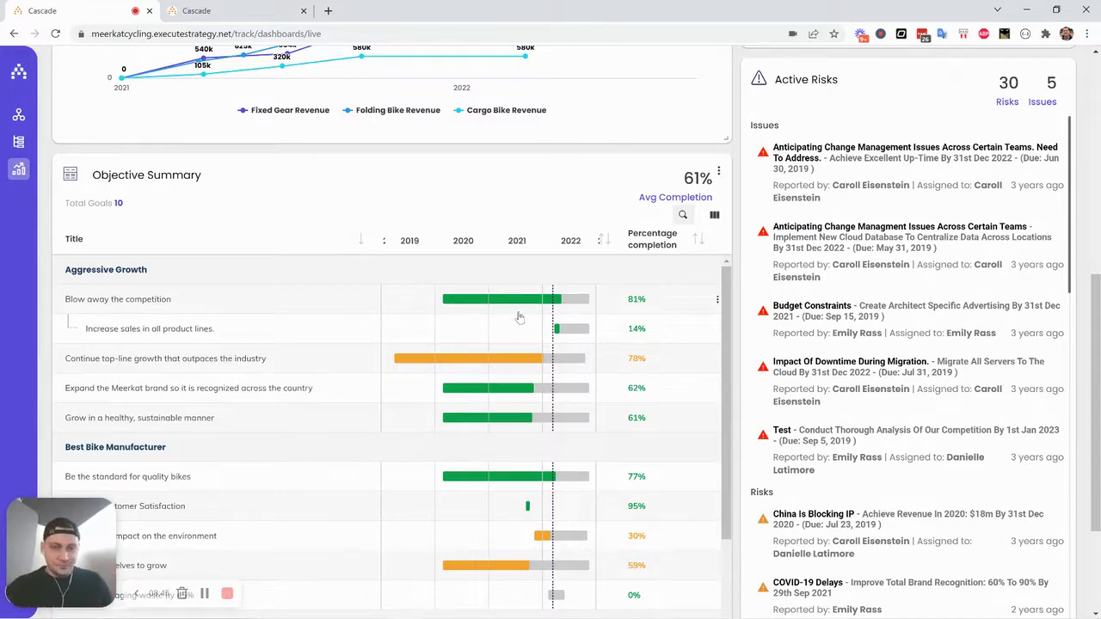
click(718, 172)
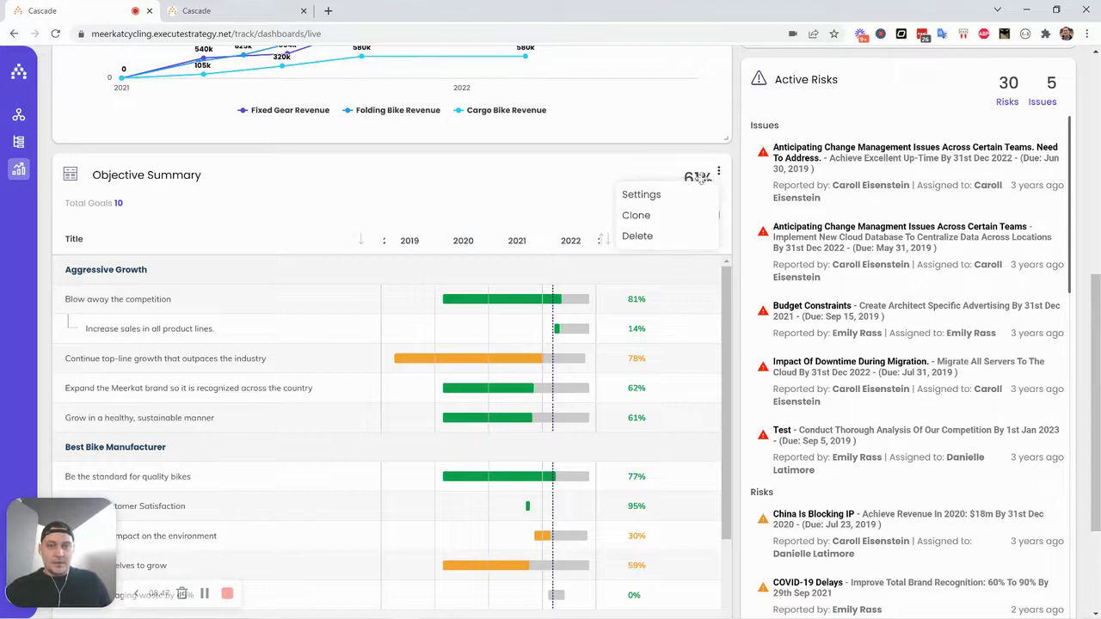
click(651, 193)
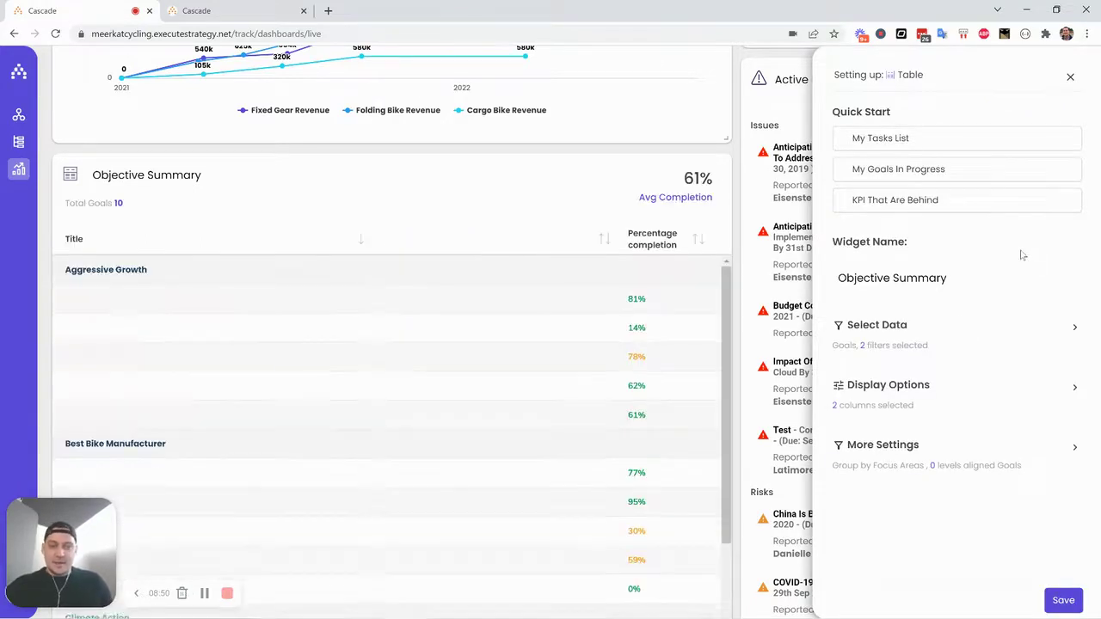
click(980, 335)
click(980, 335)
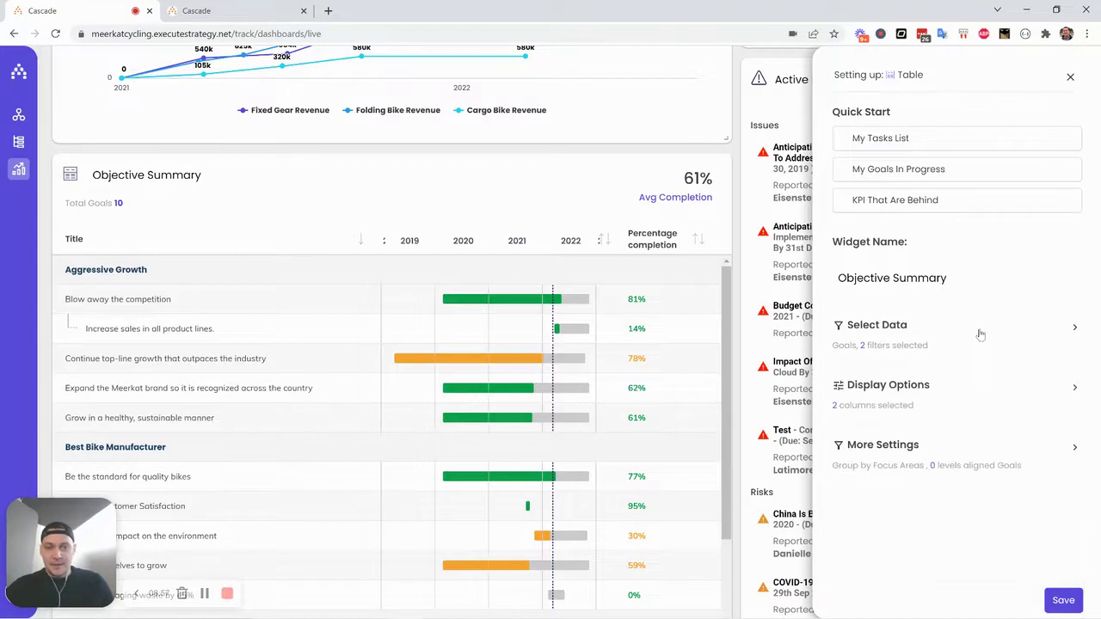
click(995, 403)
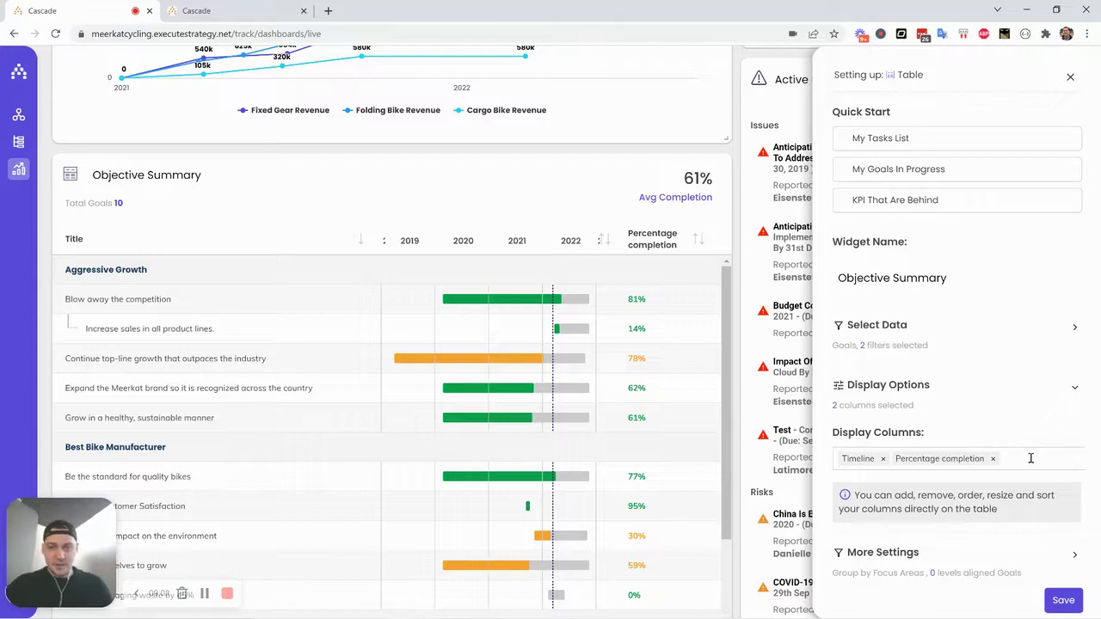
click(1058, 387)
click(998, 460)
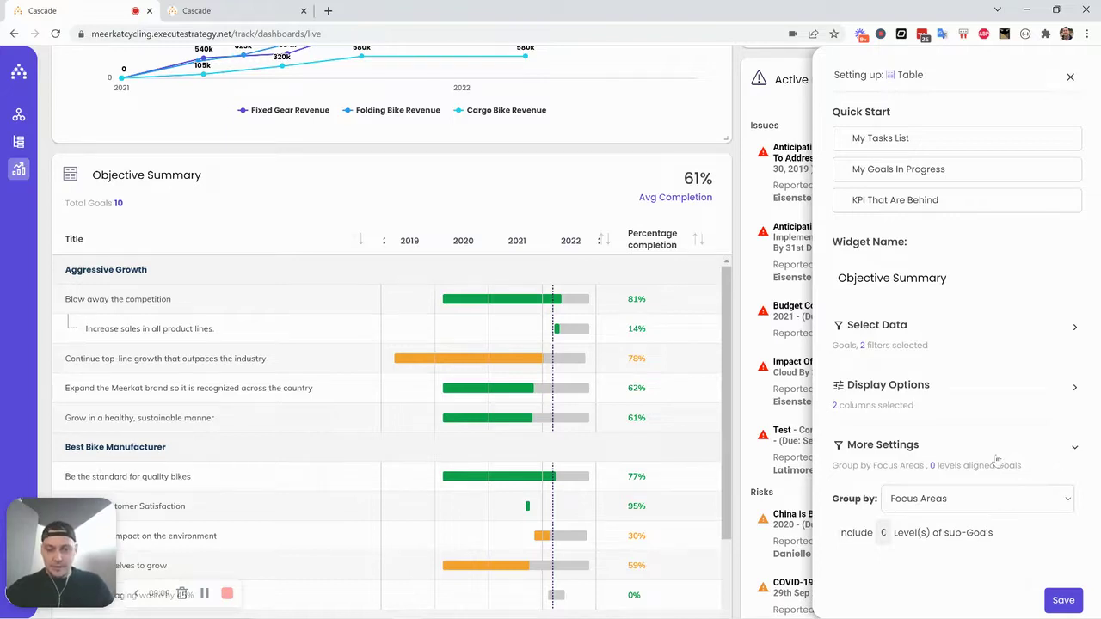
click(998, 460)
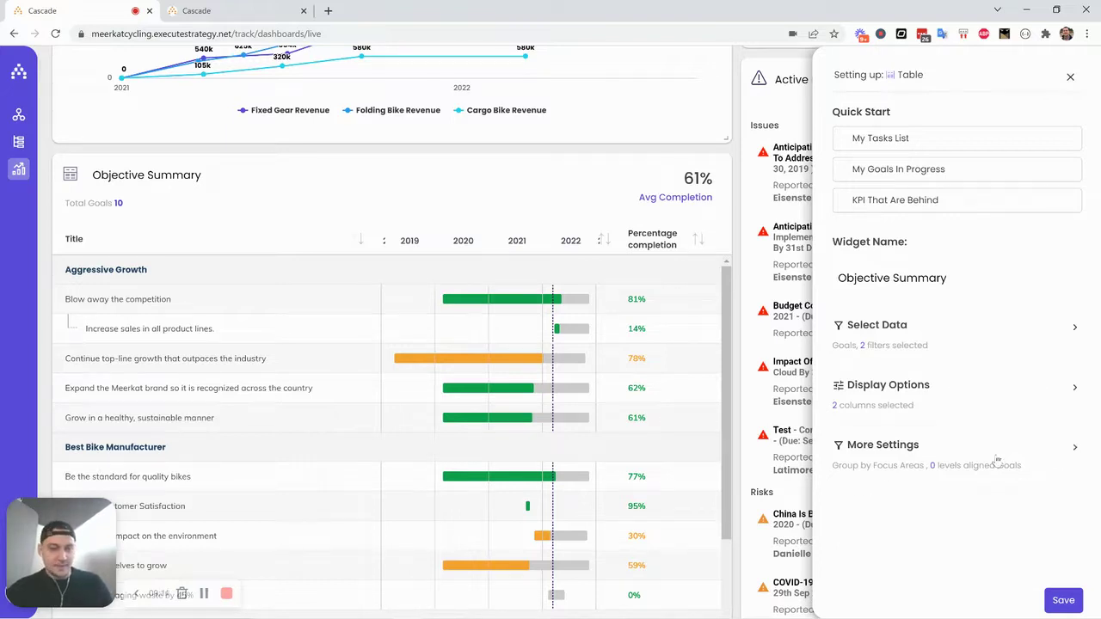
click(1071, 78)
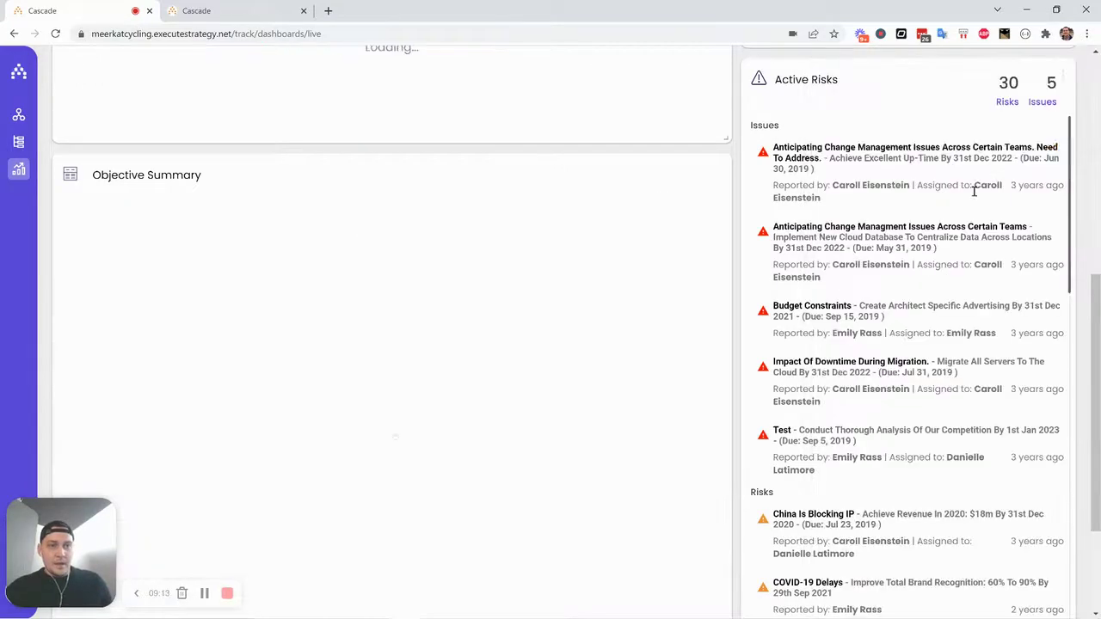
drag(1097, 299, 1095, 230)
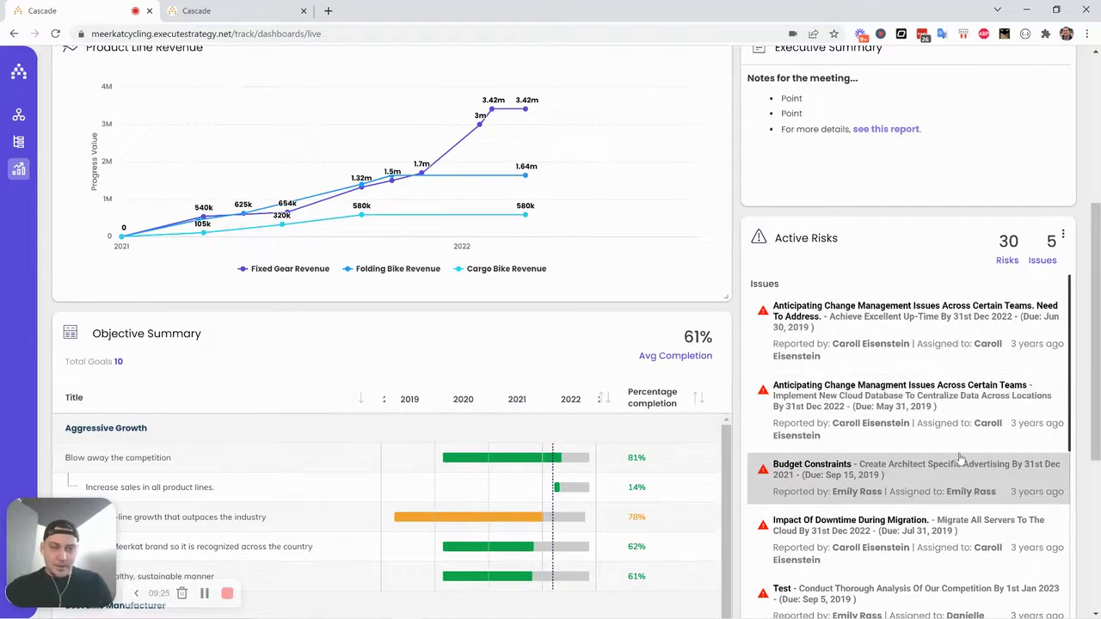
click(1063, 234)
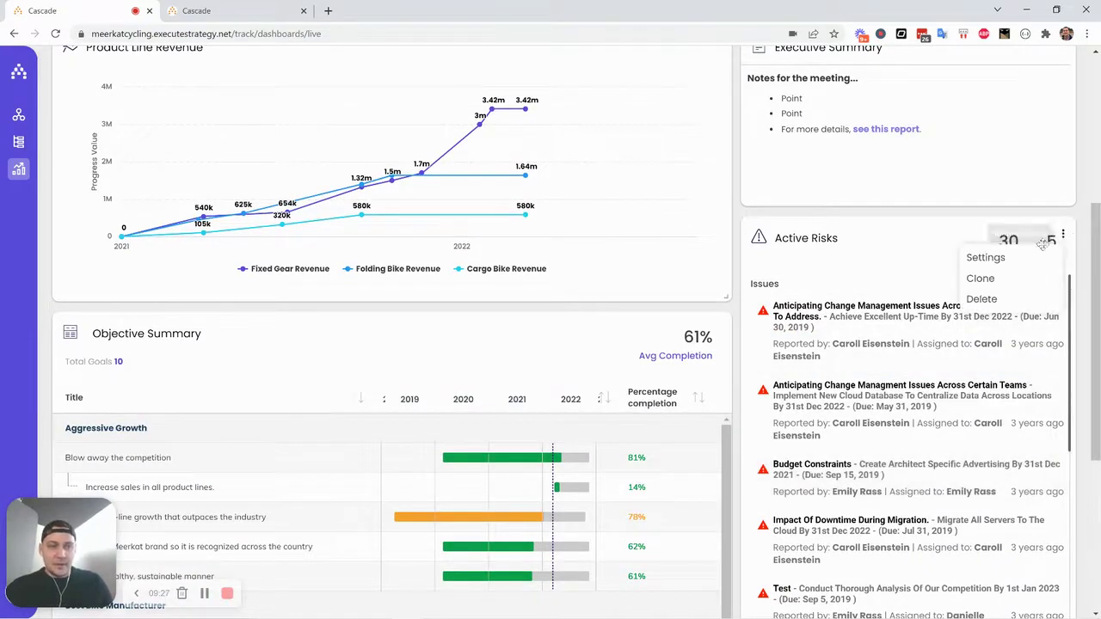
click(1001, 261)
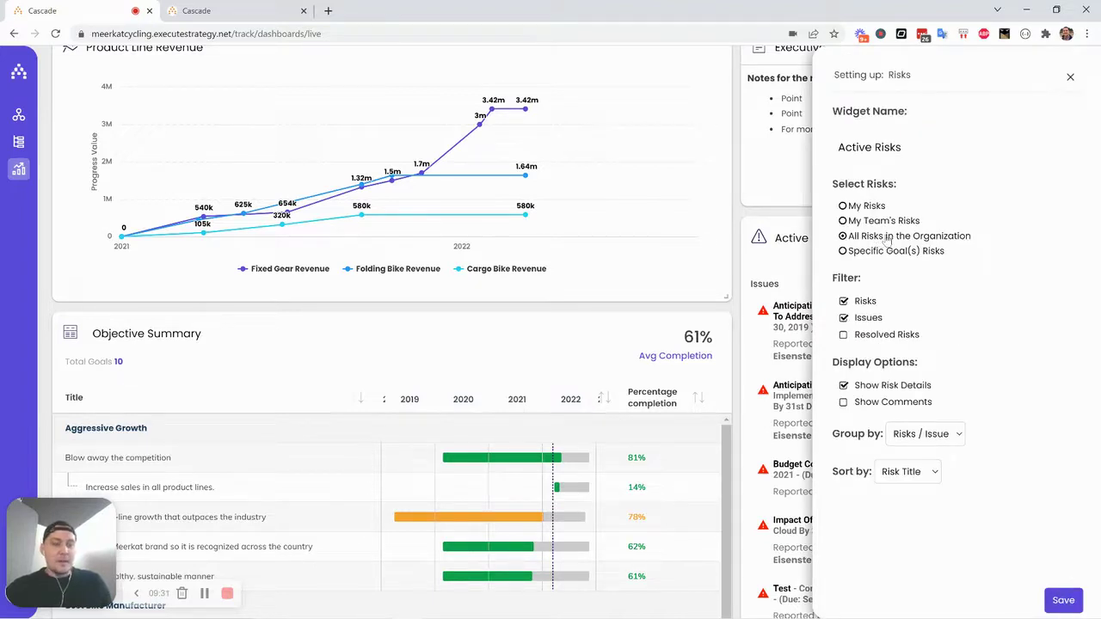
click(949, 441)
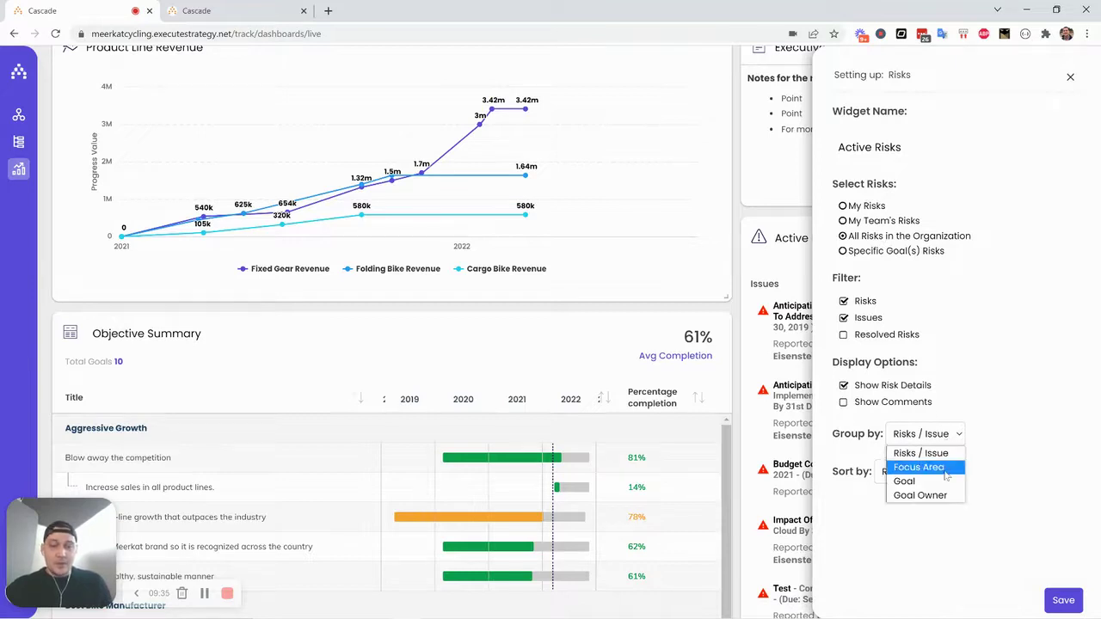
click(1015, 451)
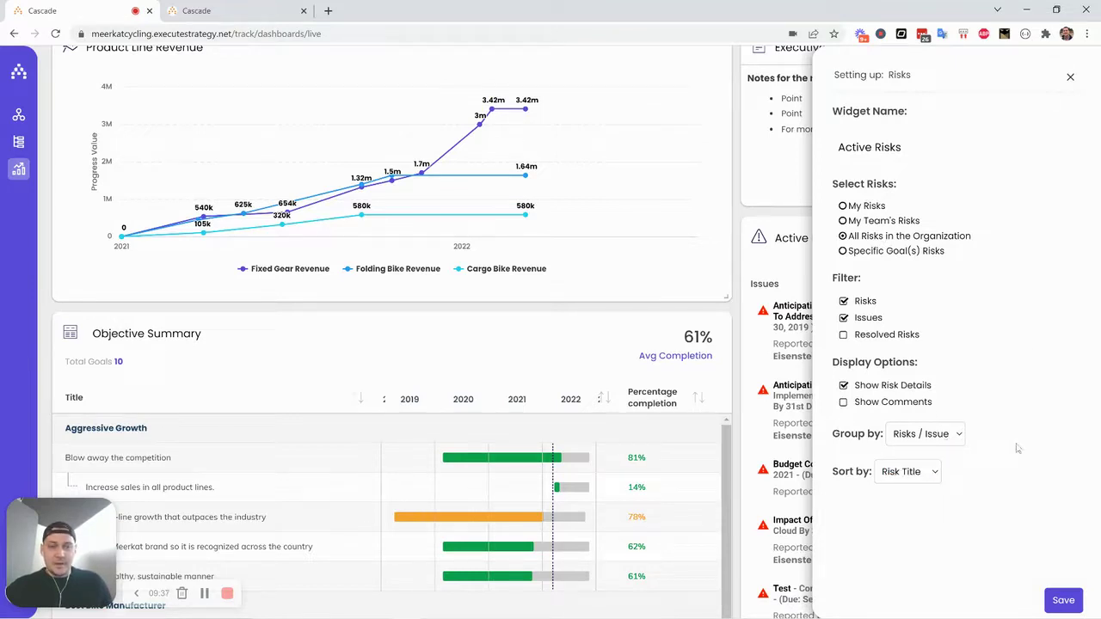
click(1070, 77)
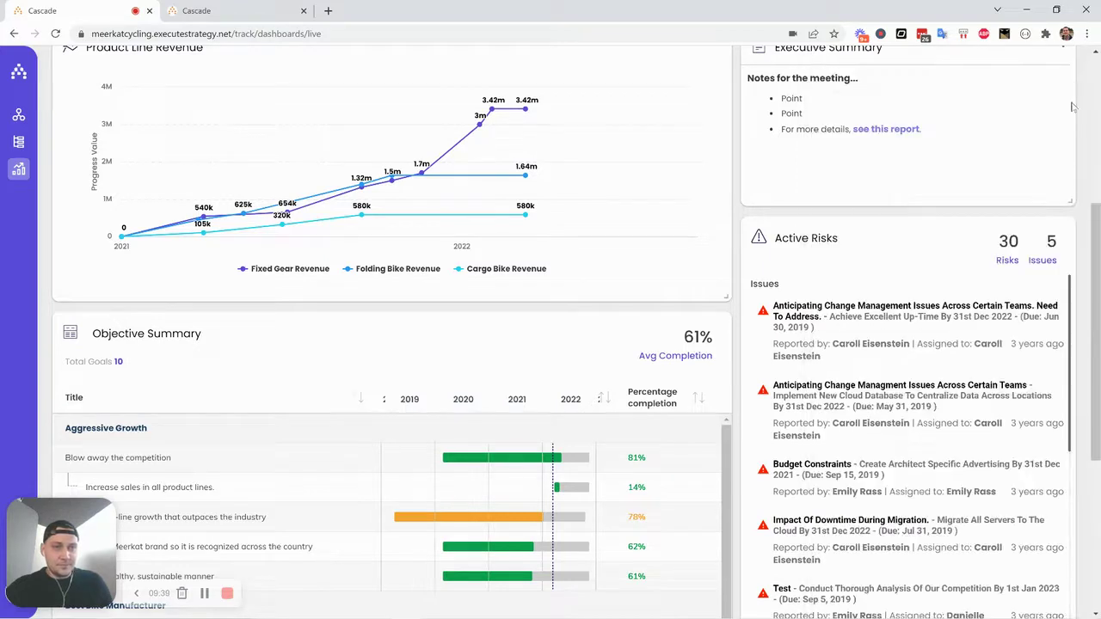
scroll(576, 332, up, 3)
scroll(551, 326, up, 2)
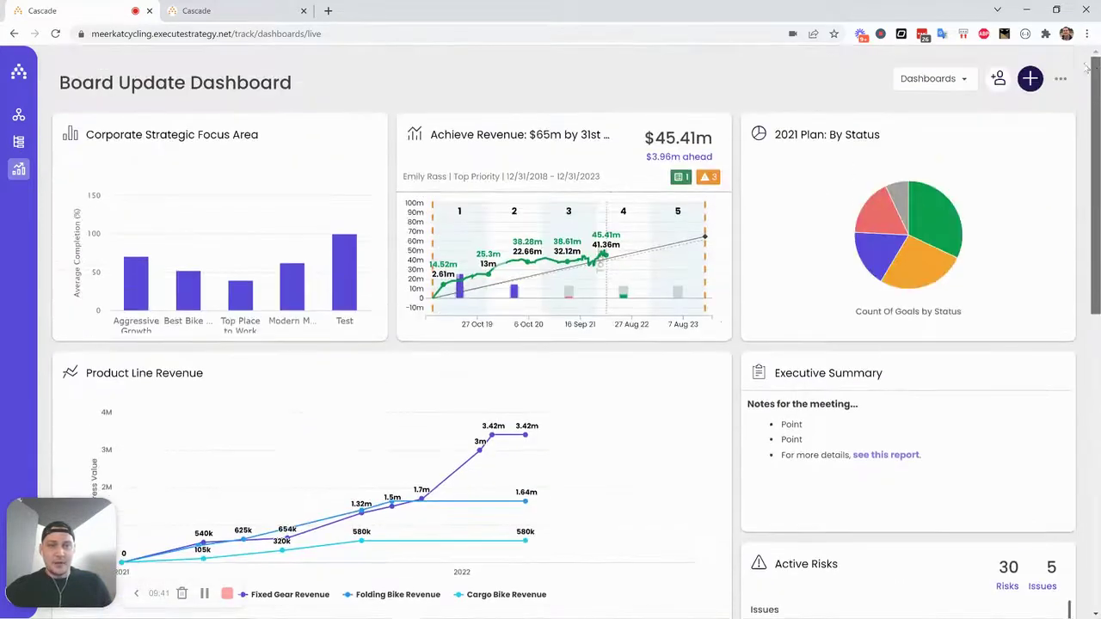
click(248, 10)
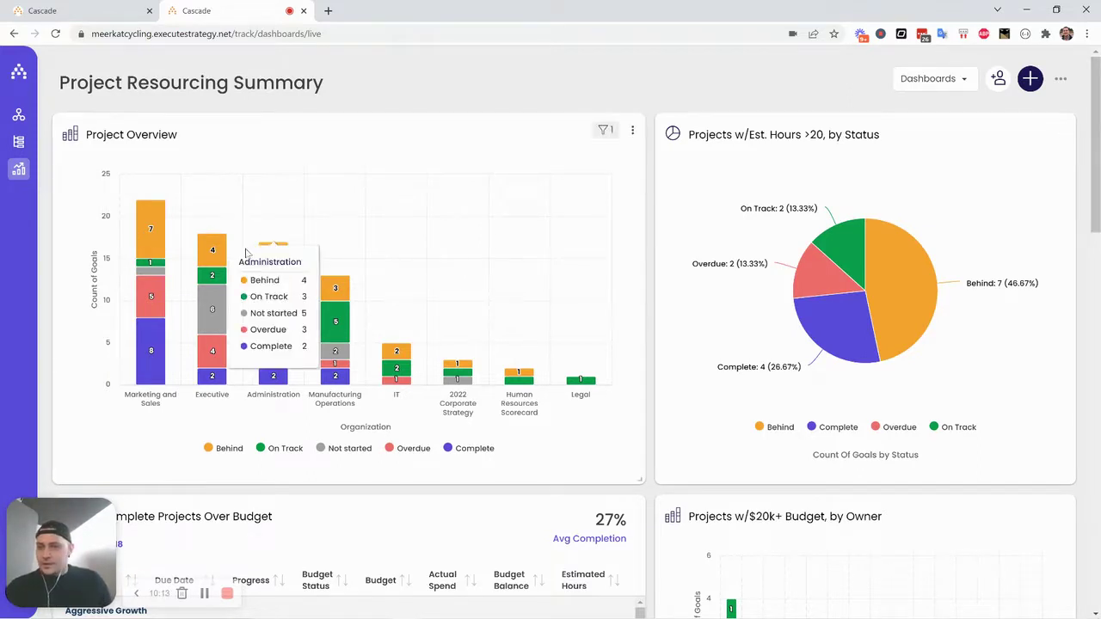
mouse_move(148, 239)
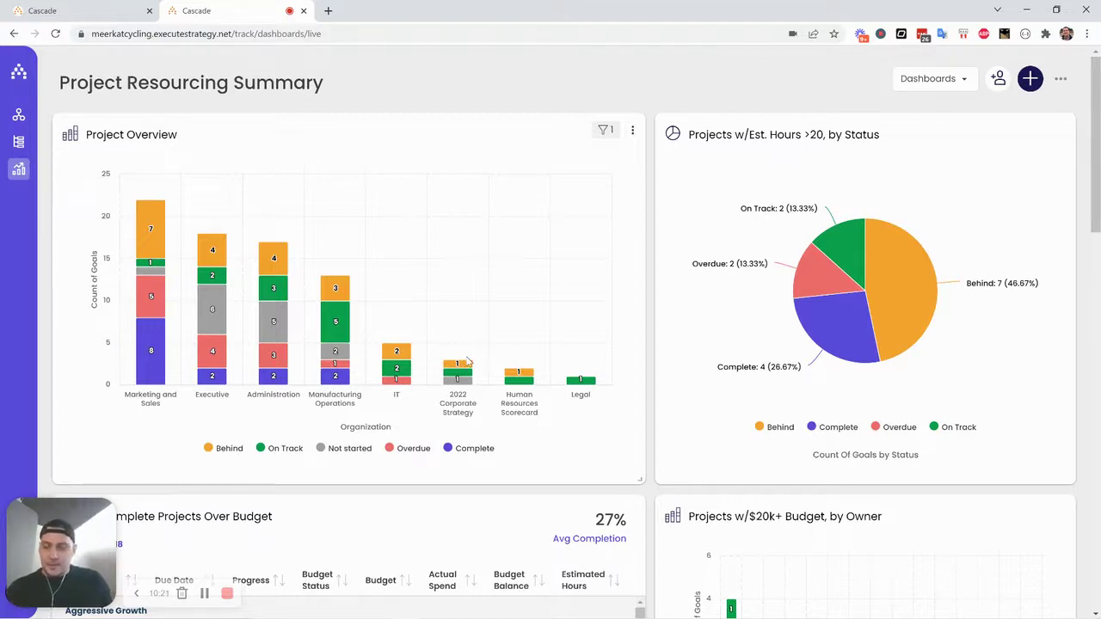
mouse_move(137, 320)
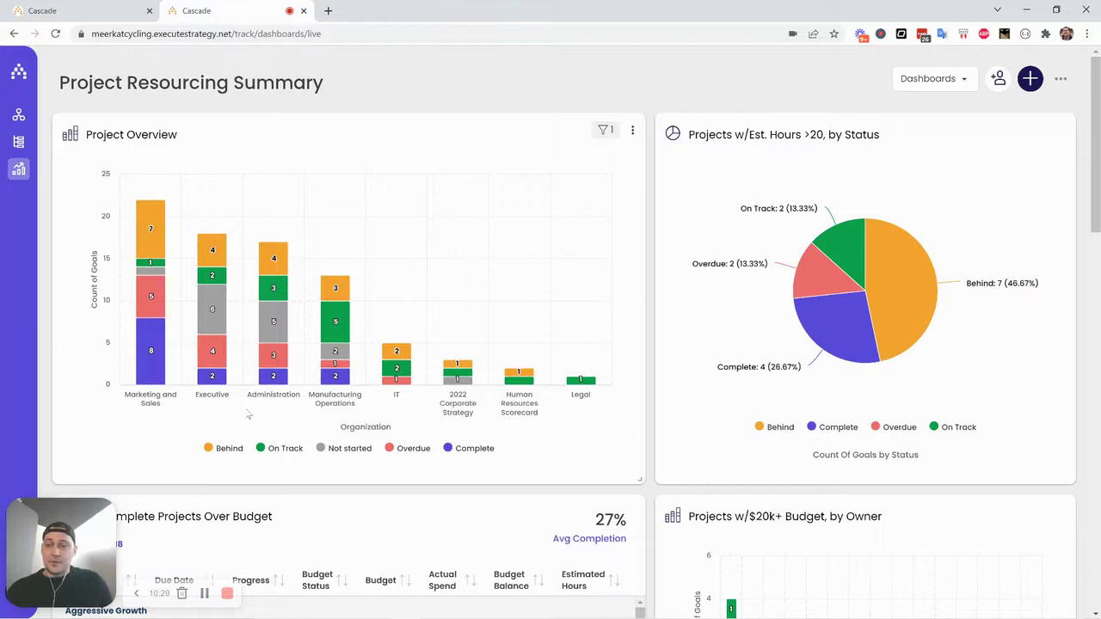
mouse_move(166, 376)
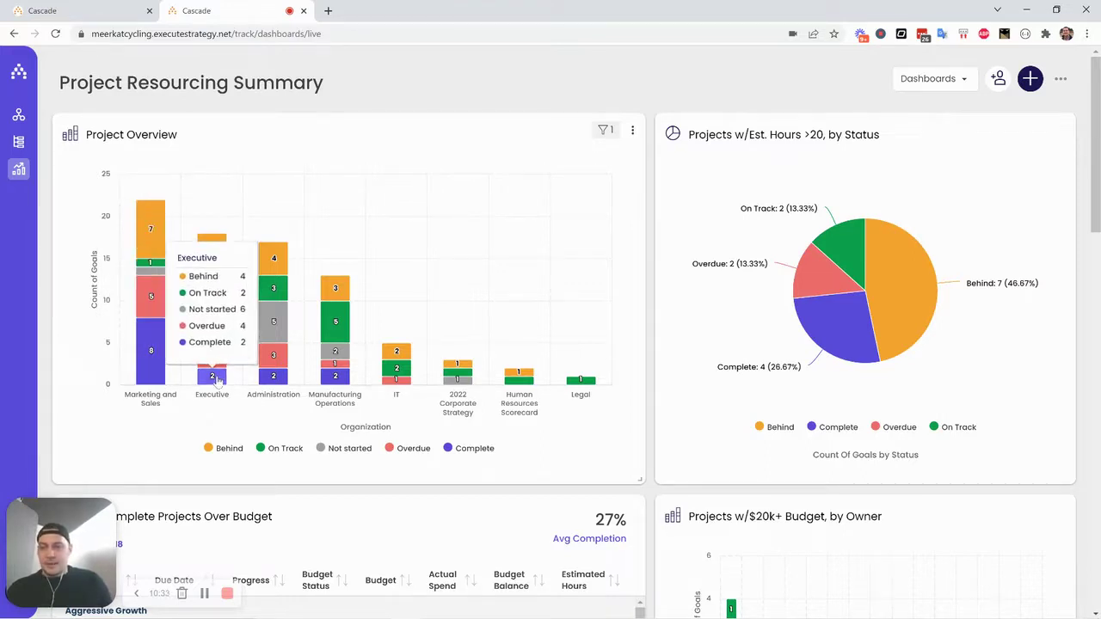
mouse_move(272, 381)
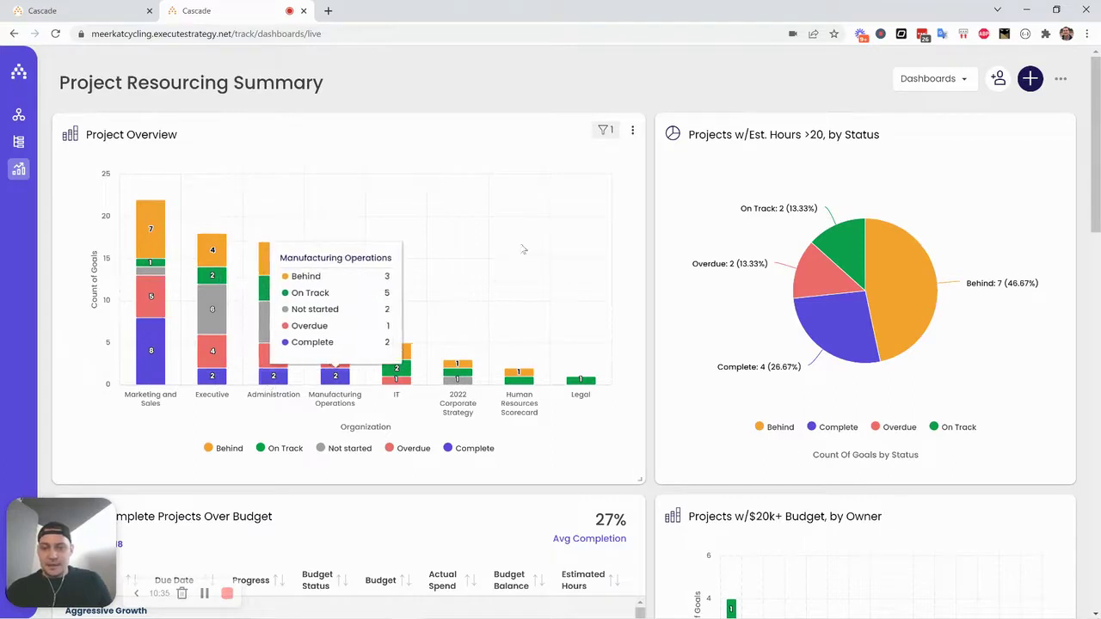
Step: Review the Project Overview chart settings, then close them to raise the Unsaved changes prompt
click(632, 130)
click(551, 156)
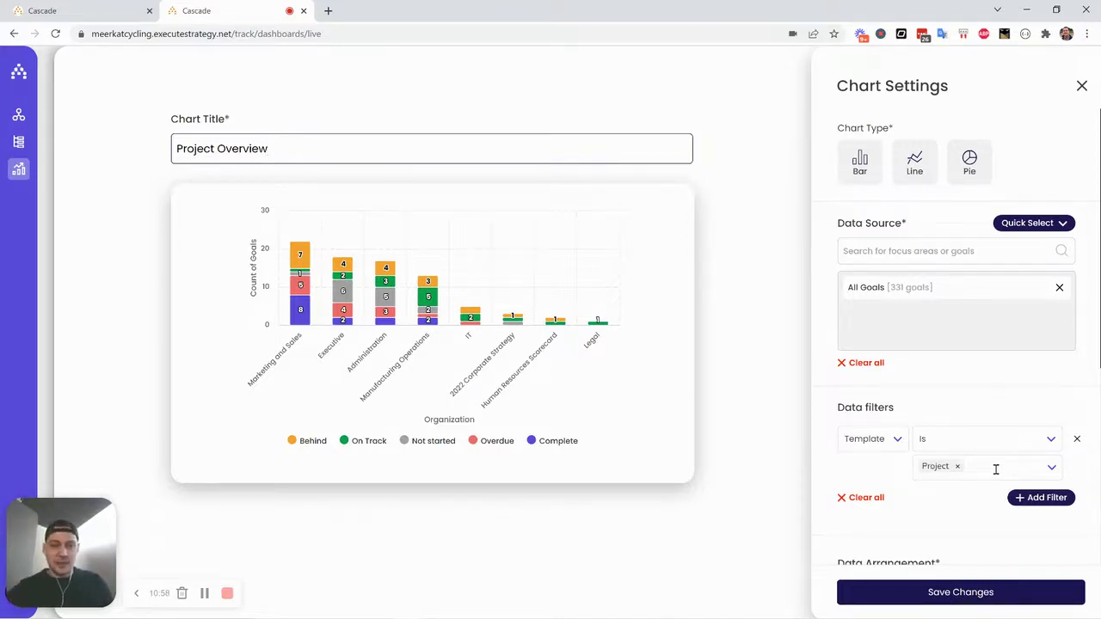
scroll(1034, 402, down, 4)
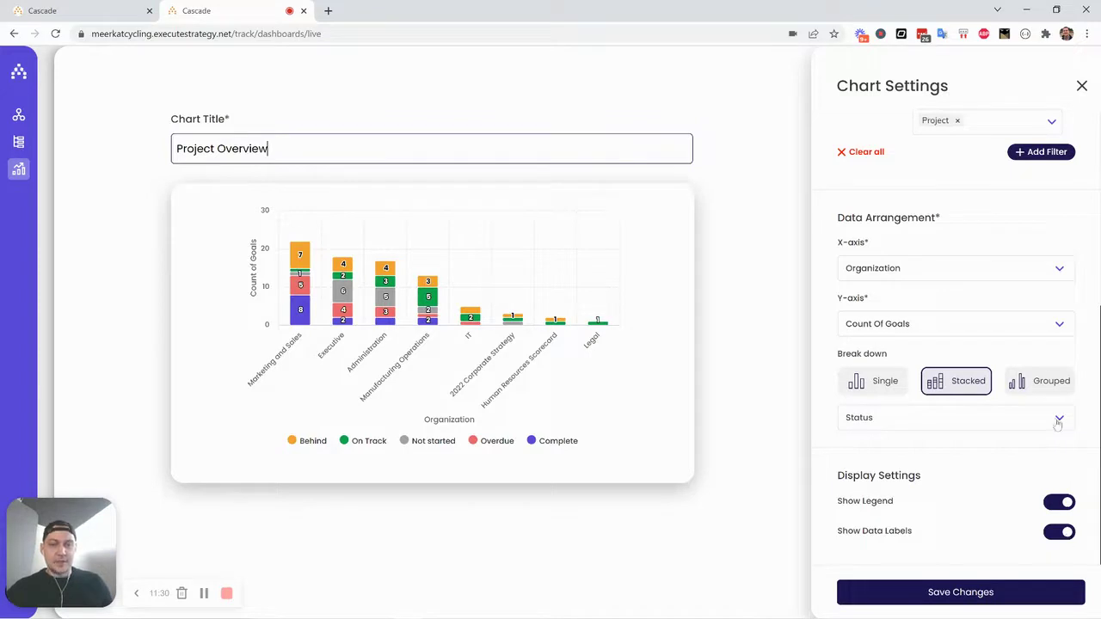
click(1081, 87)
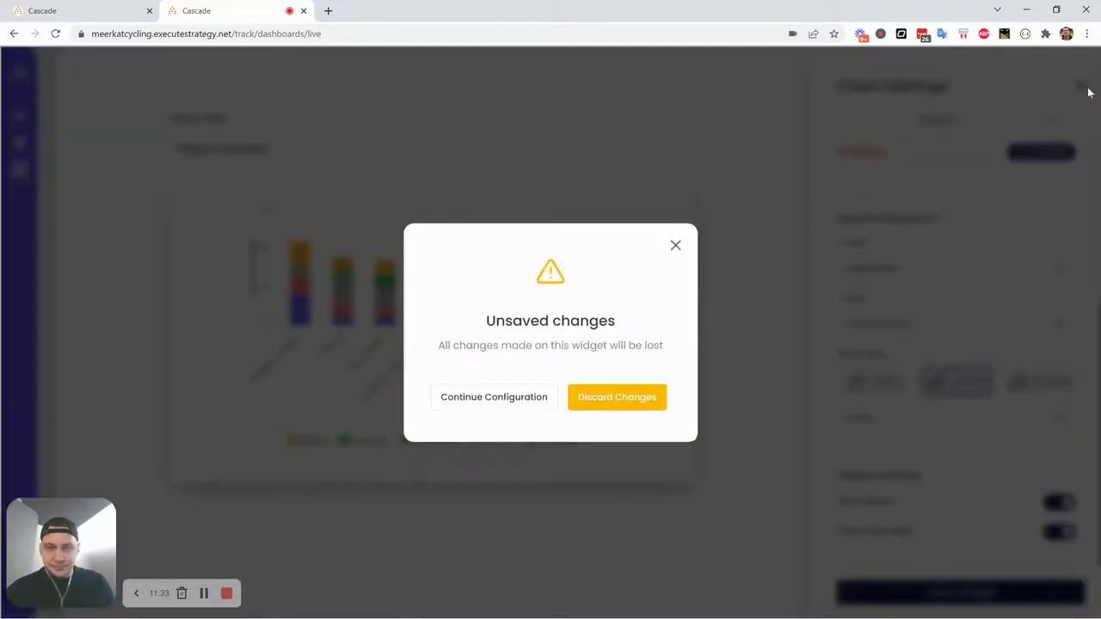
Step: Discard the Project Overview changes and scroll to the Balanced Scorecard v. Budget Status heat map
click(619, 406)
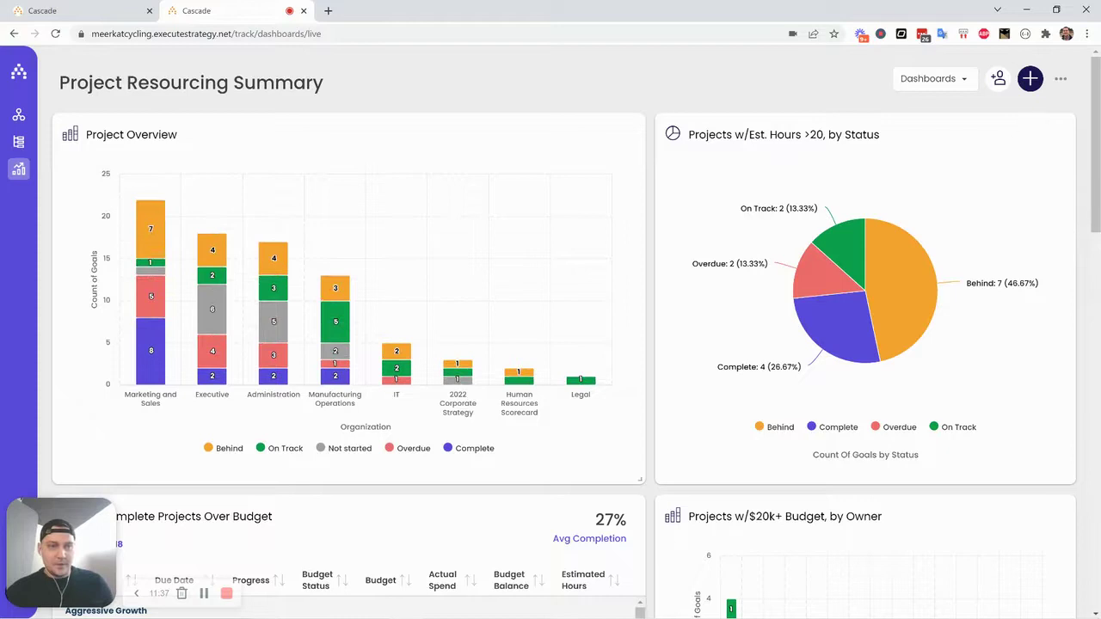
drag(1095, 187, 1092, 309)
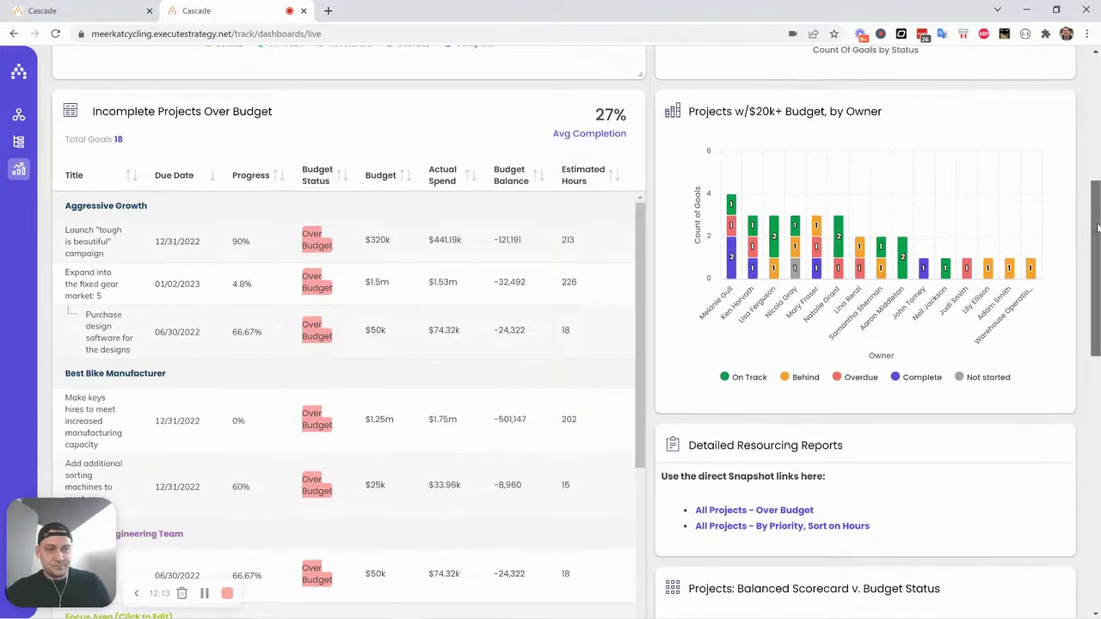
drag(1092, 250, 1091, 385)
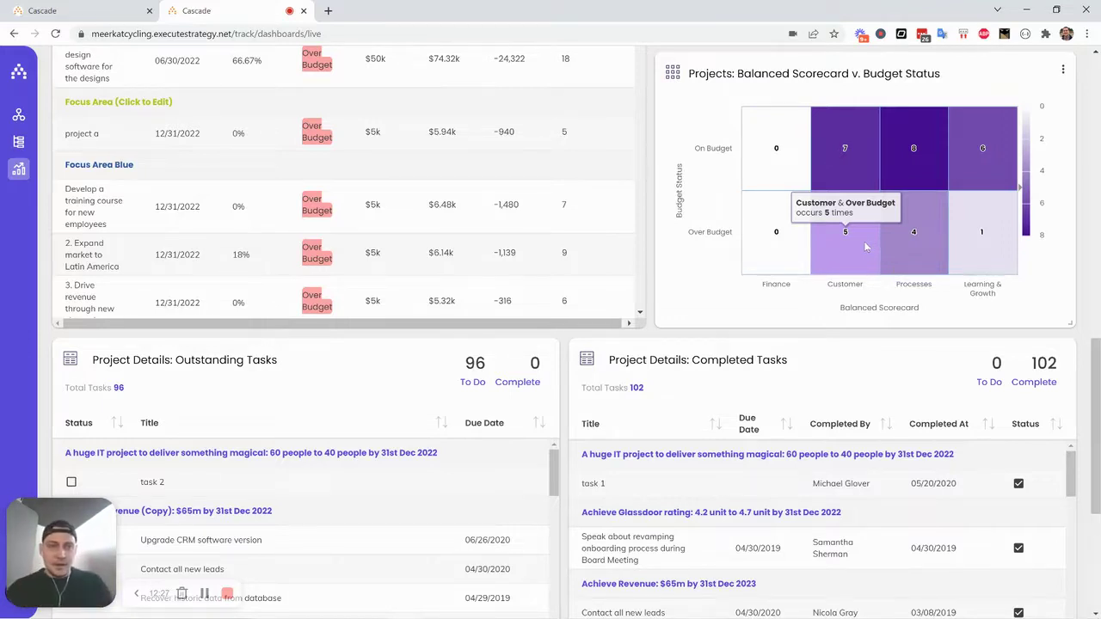
click(1062, 73)
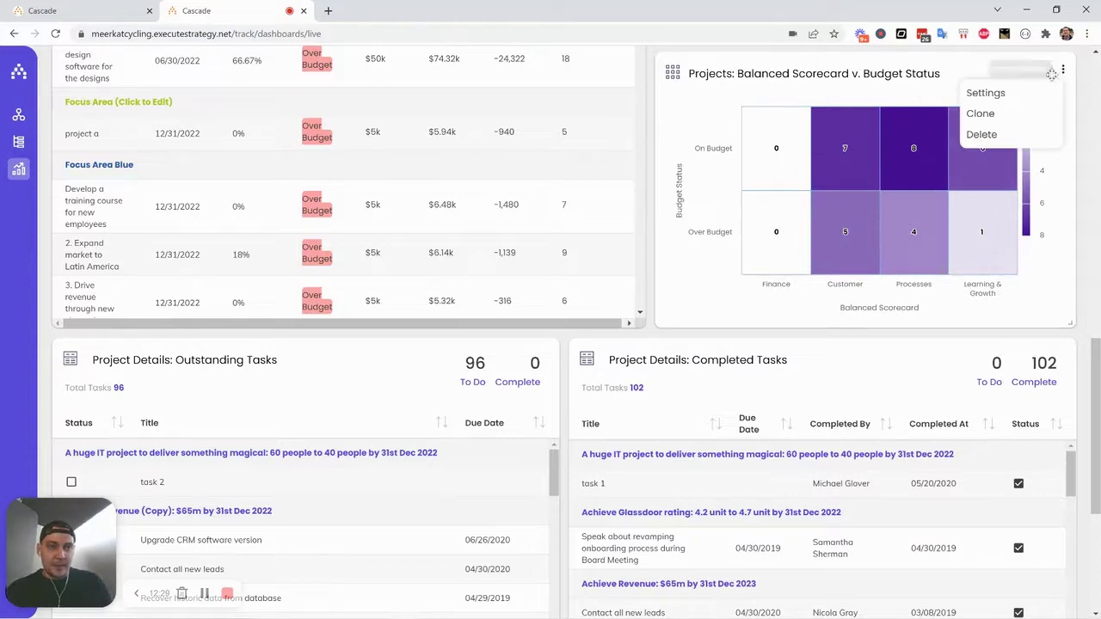
click(987, 95)
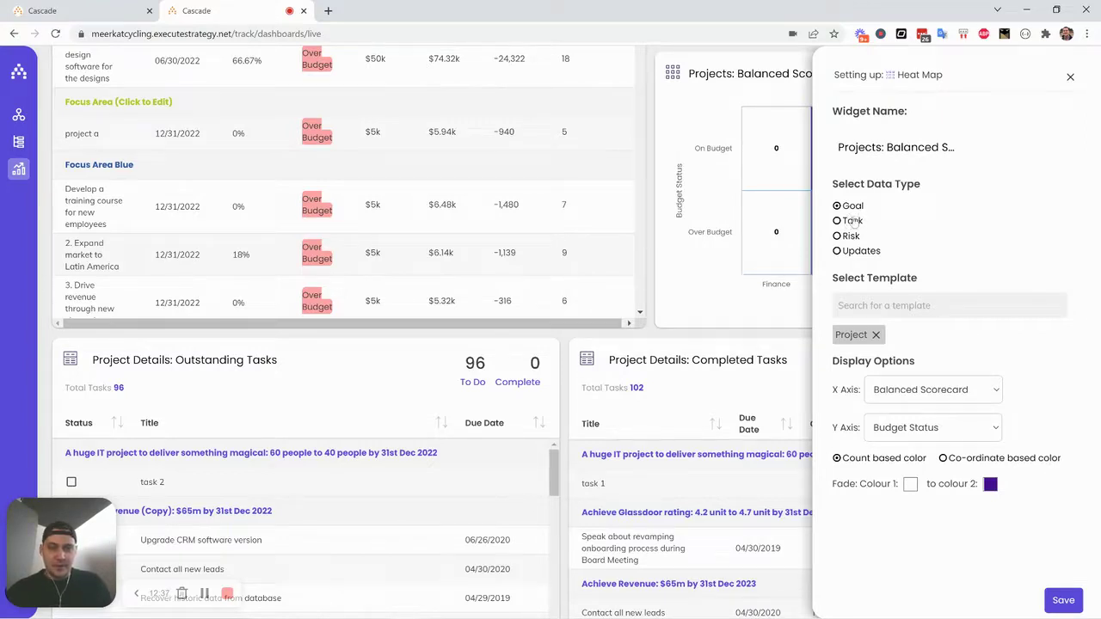
click(946, 391)
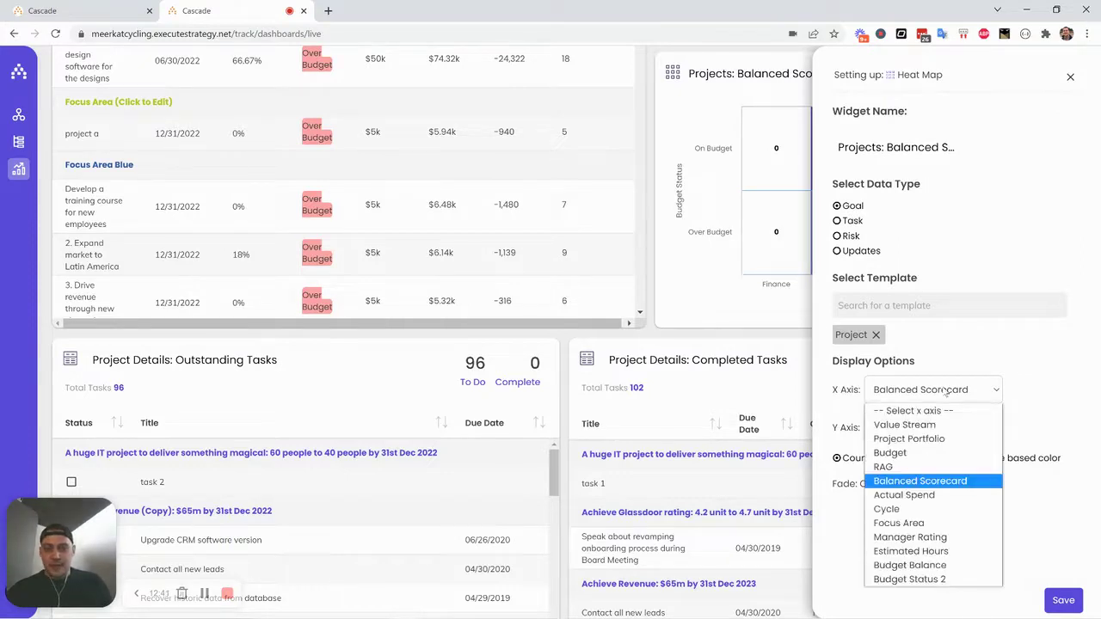
click(946, 390)
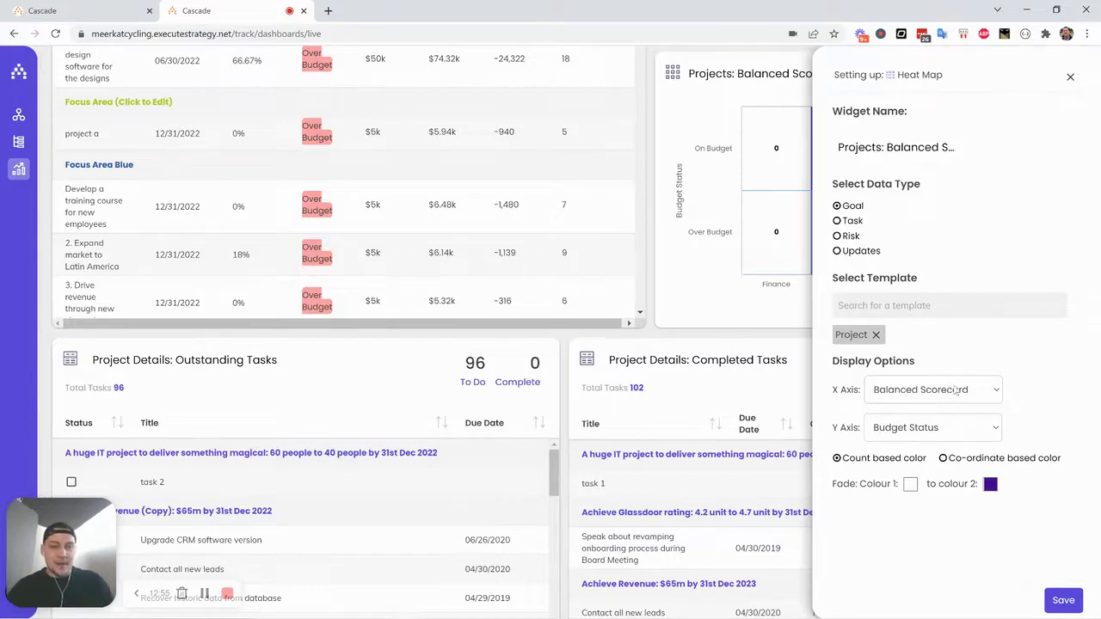
click(973, 394)
click(979, 395)
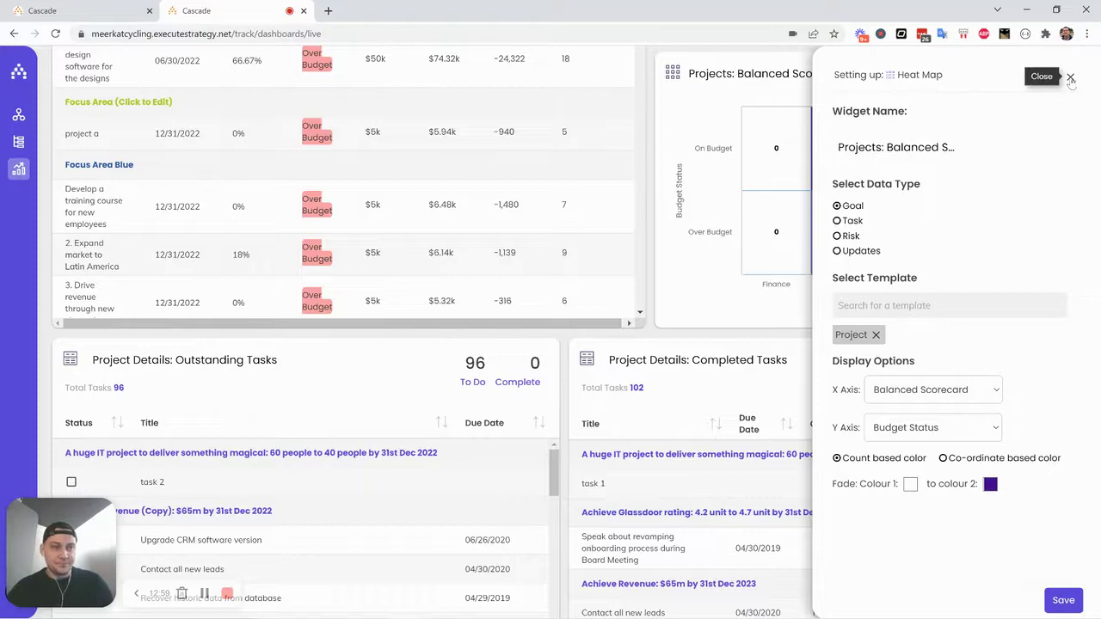
click(1071, 78)
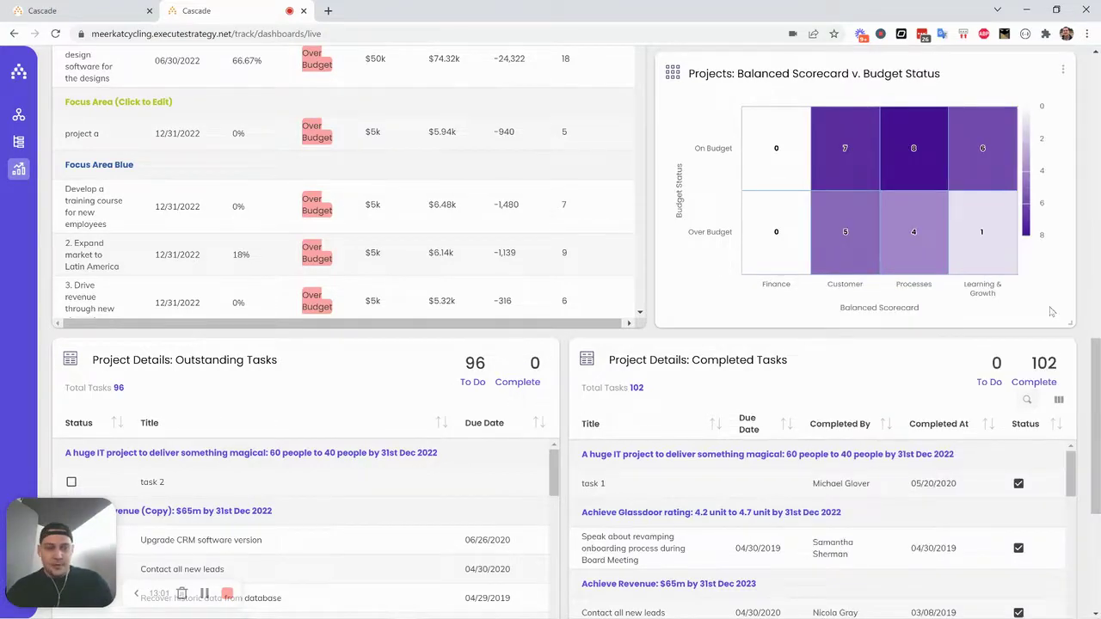
Step: Open Outstanding Tasks table settings and confirm Tasks as data source, filtered to Status is To Do
drag(1092, 366, 1090, 454)
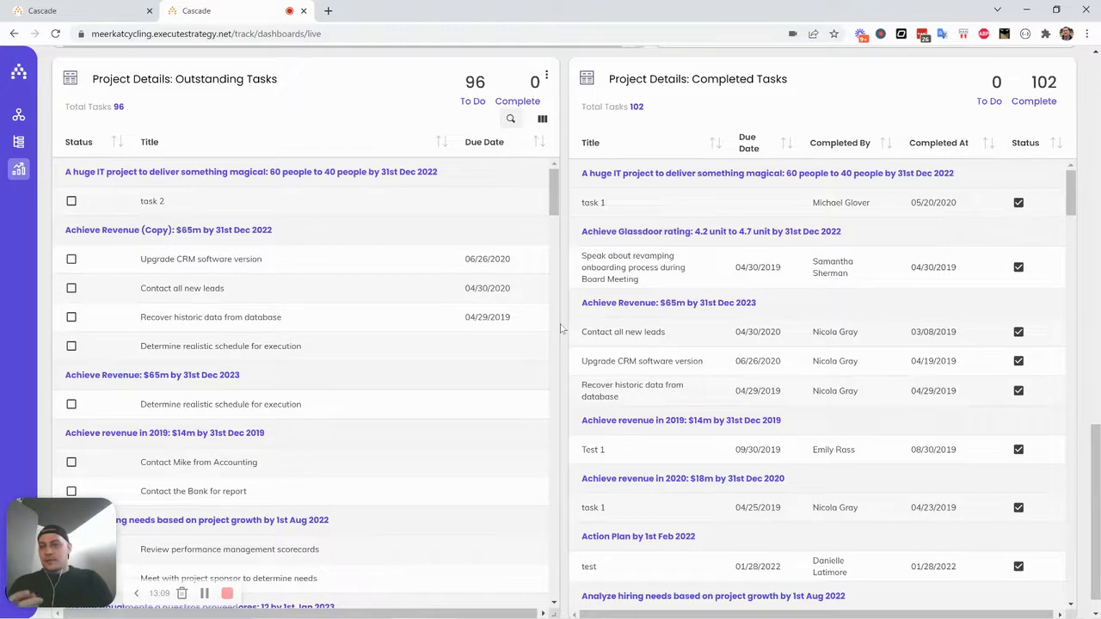
click(546, 77)
click(487, 100)
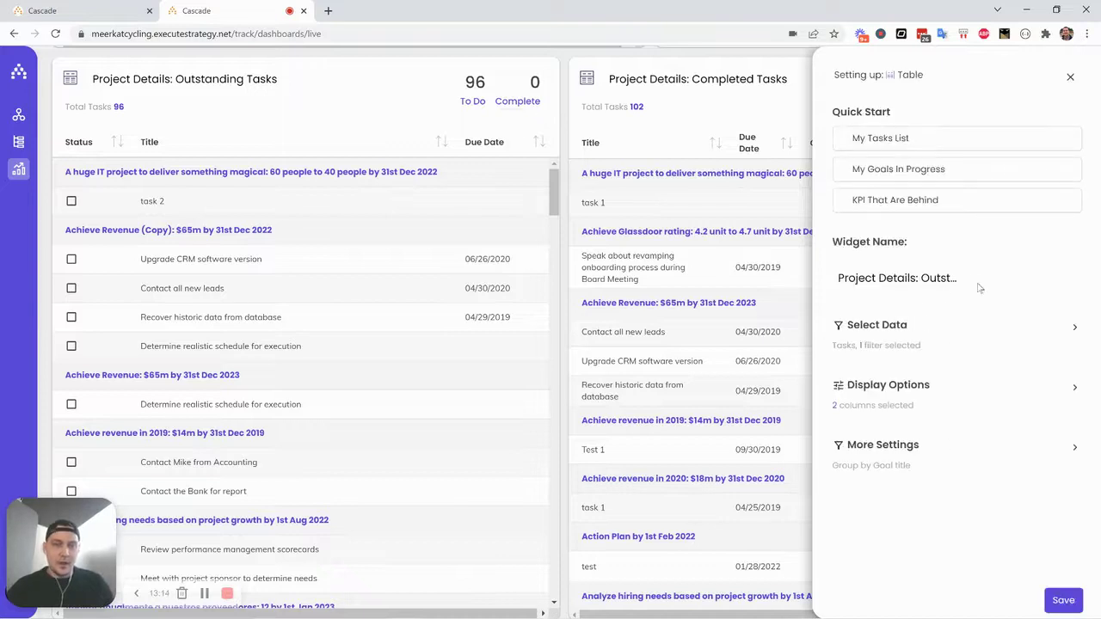
click(985, 346)
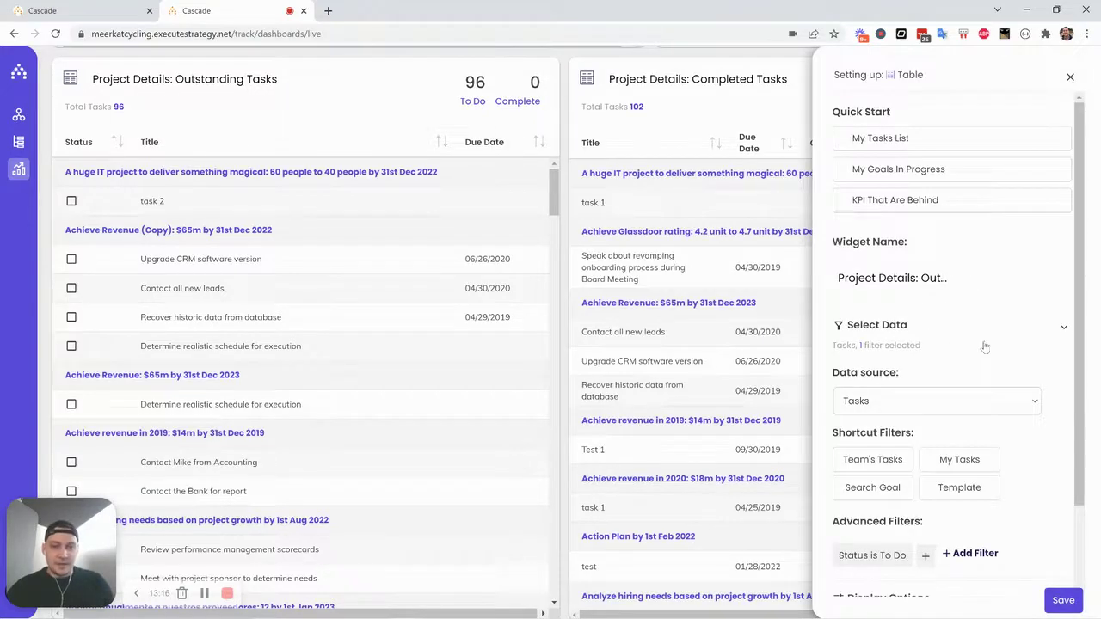
scroll(985, 344, down, 2)
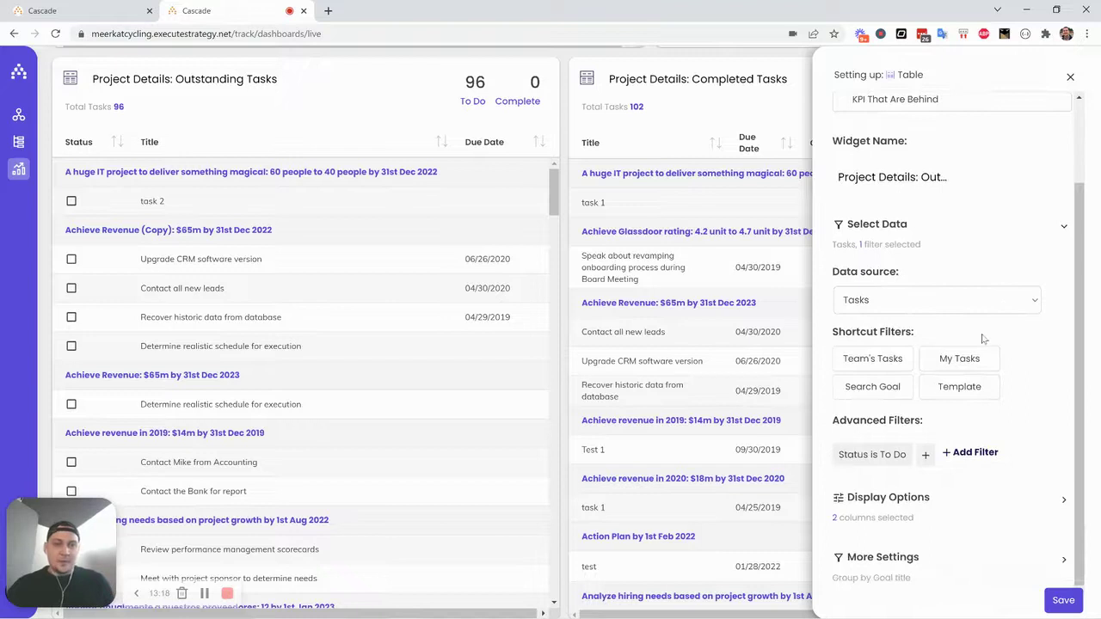
click(963, 302)
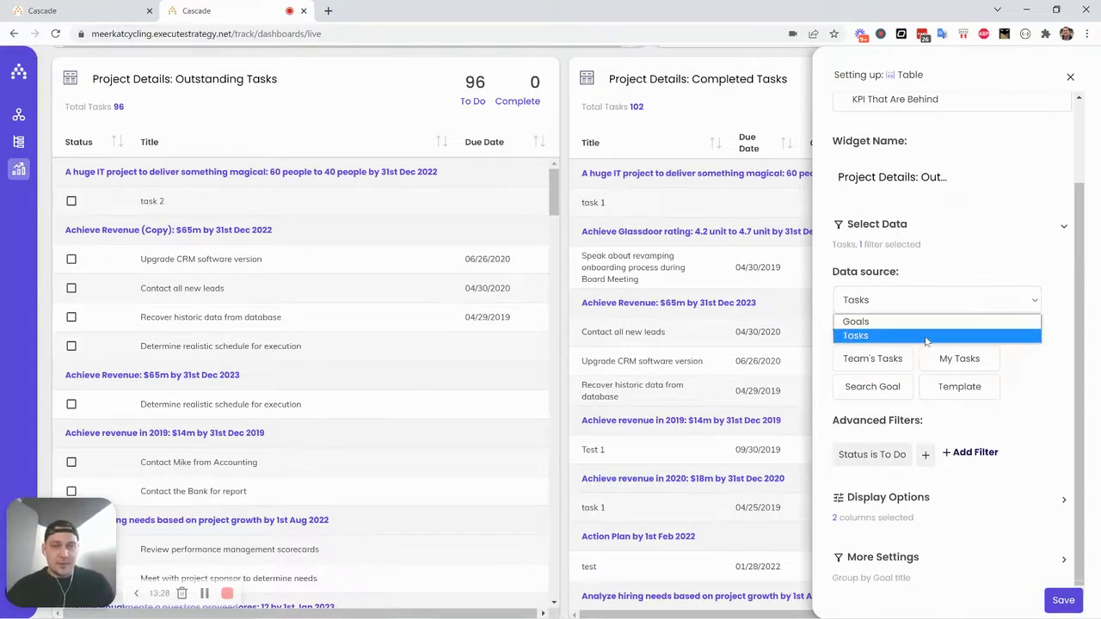
click(984, 263)
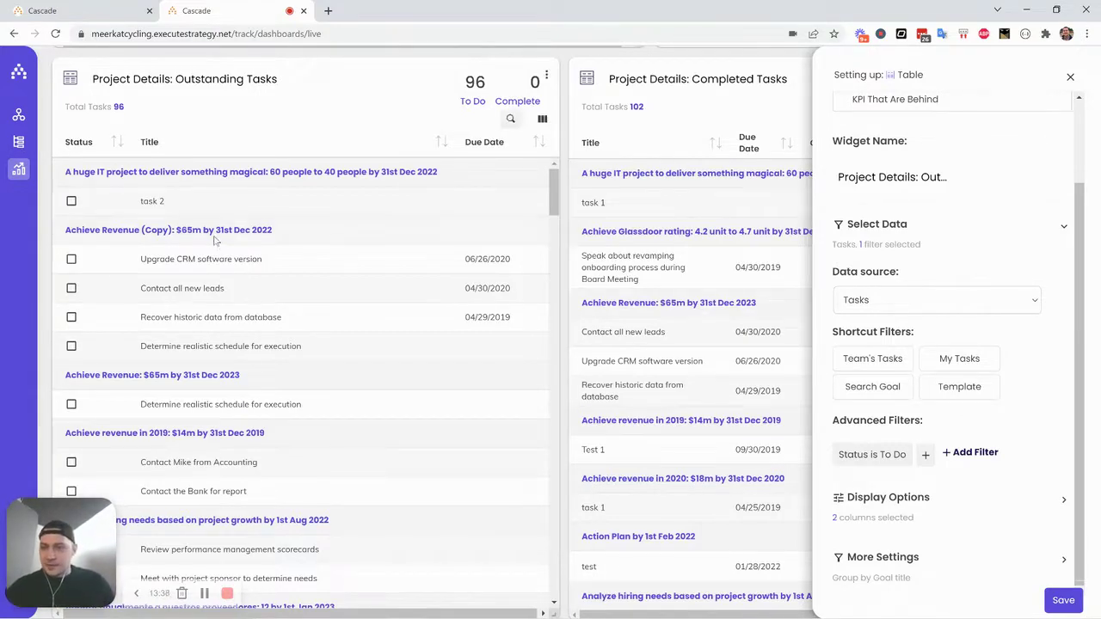
Step: Tick Upgrade CRM software version as complete and close the Outstanding Tasks setup panel, leaving 95 To Do
click(71, 260)
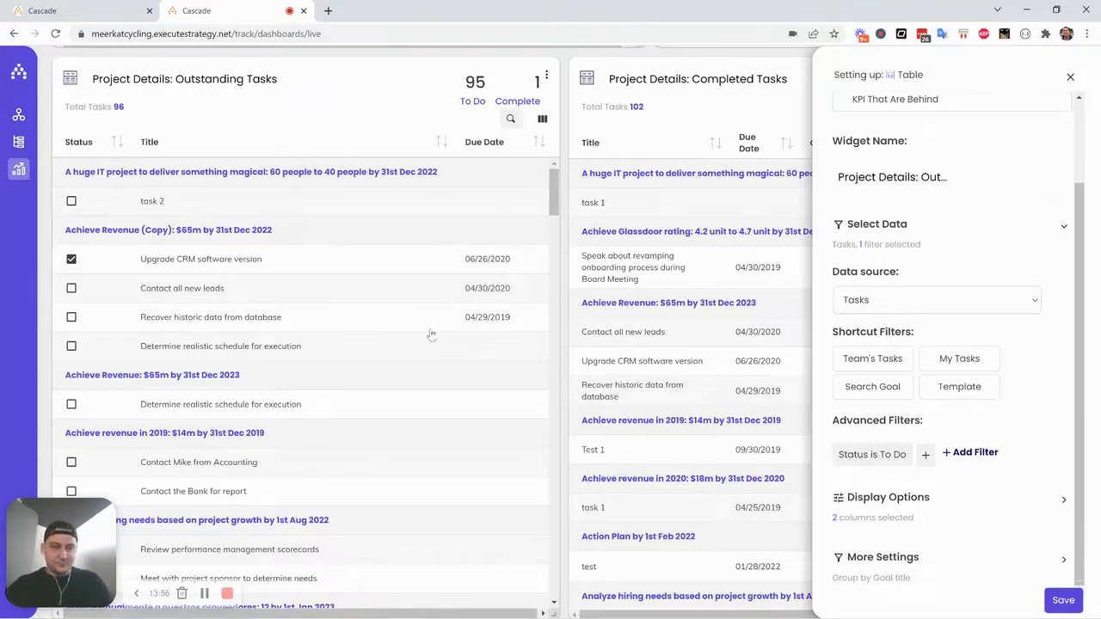
click(1069, 77)
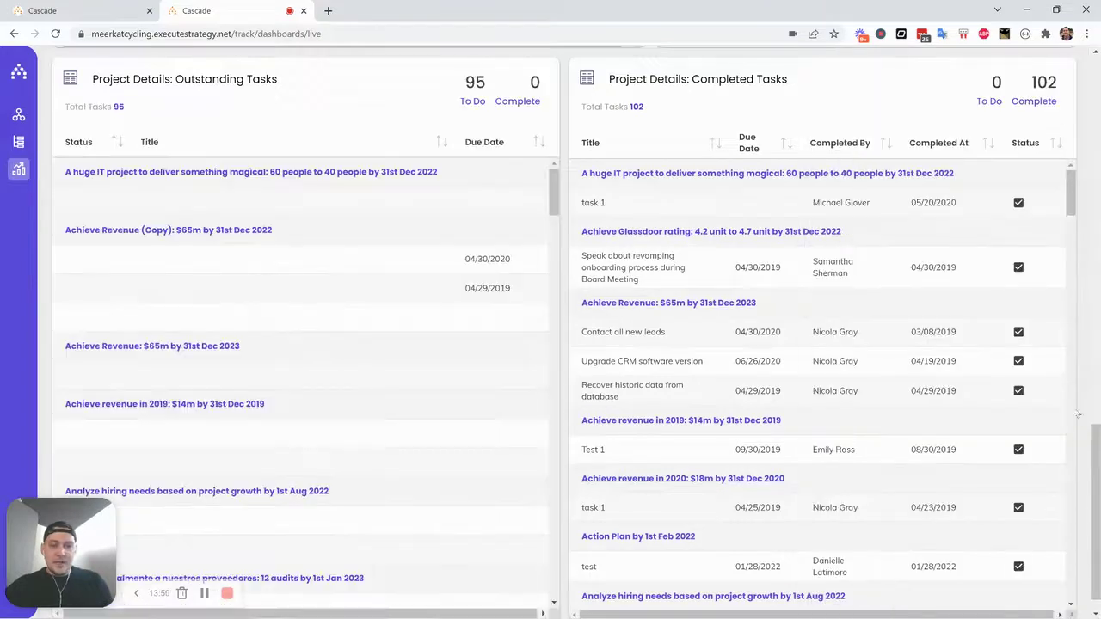
drag(1096, 449, 1090, 78)
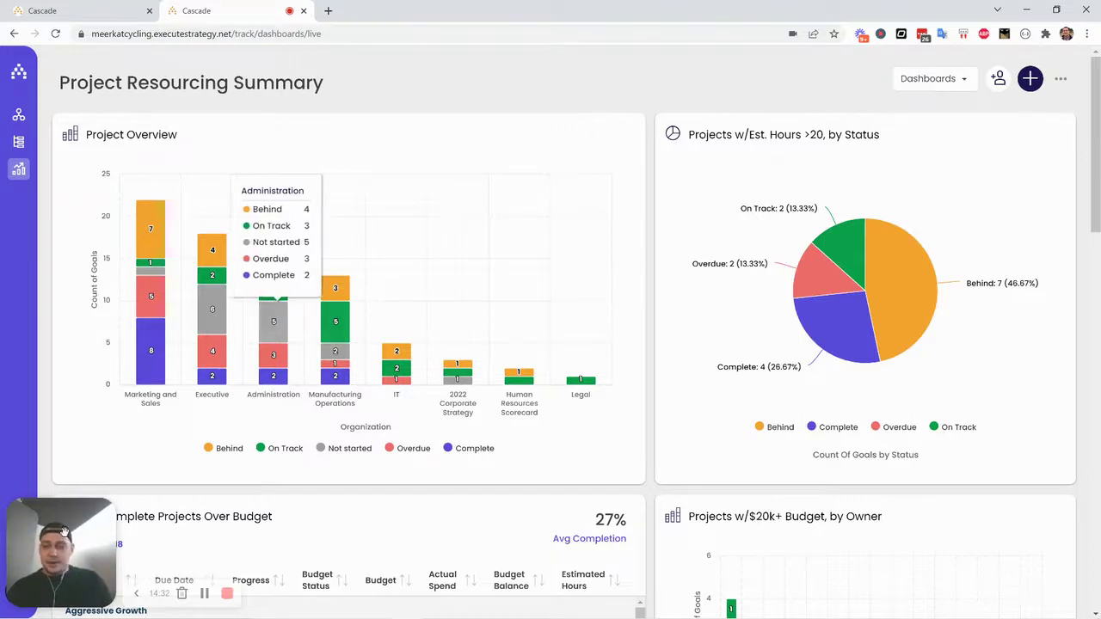
drag(70, 533, 124, 530)
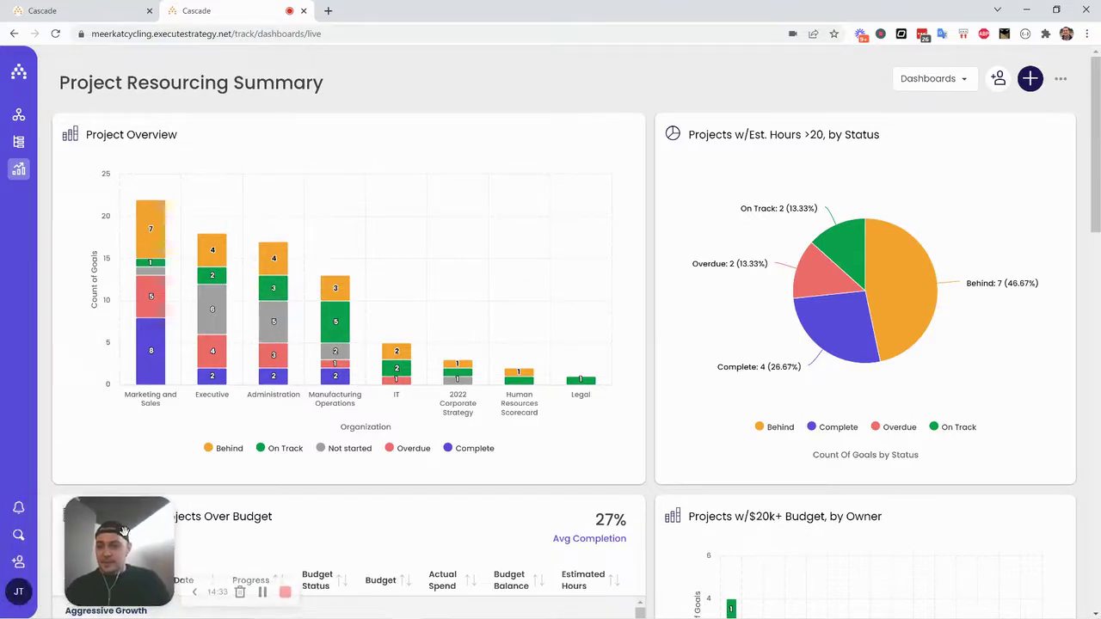
click(19, 592)
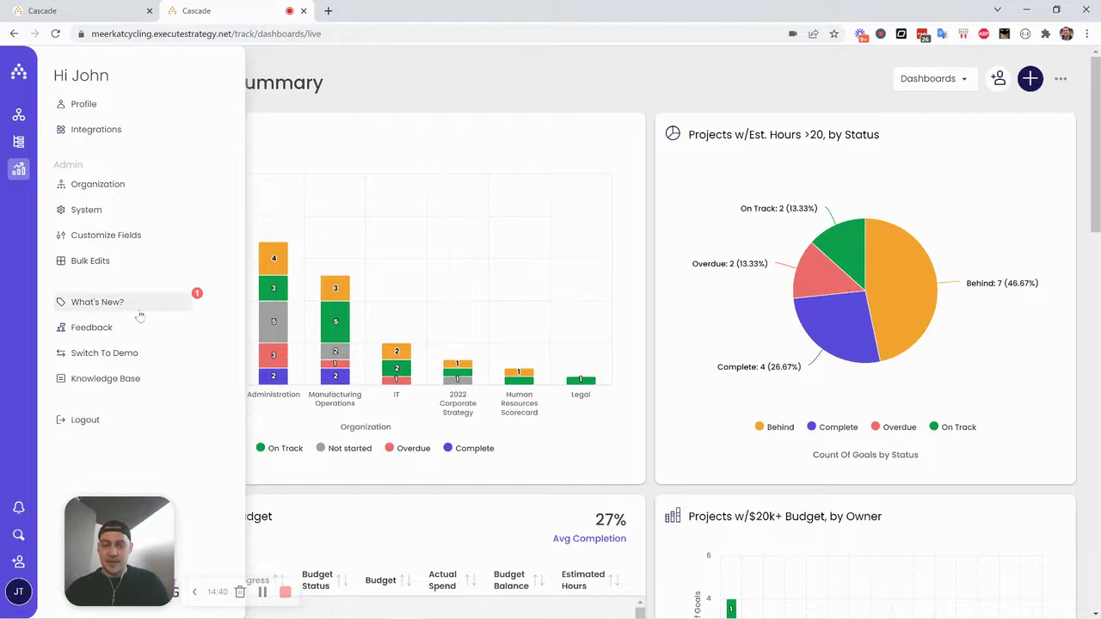
click(719, 109)
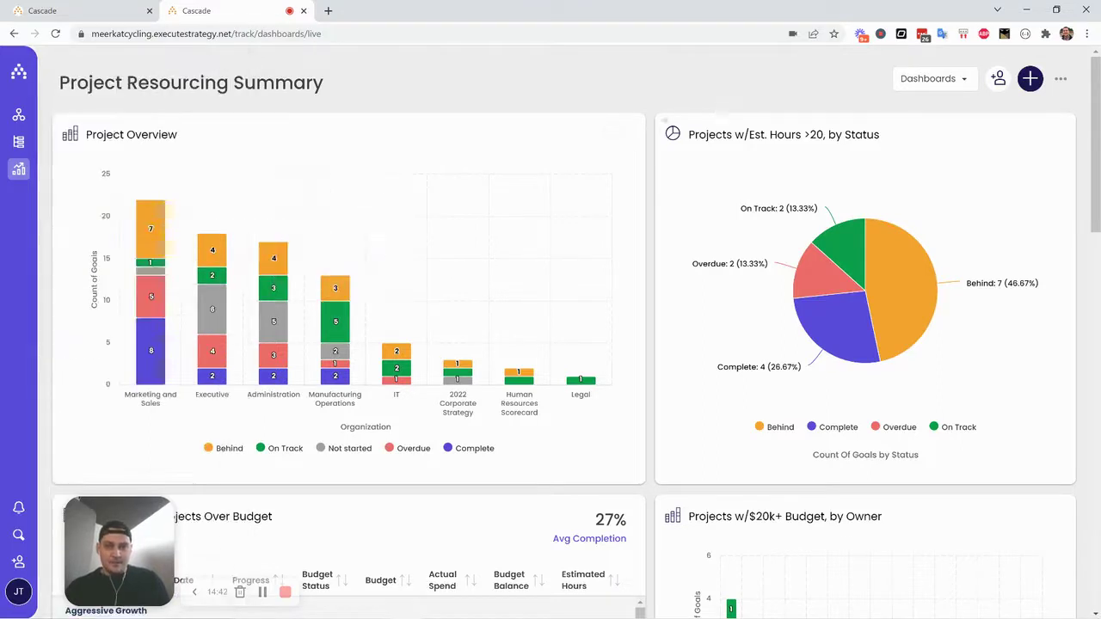